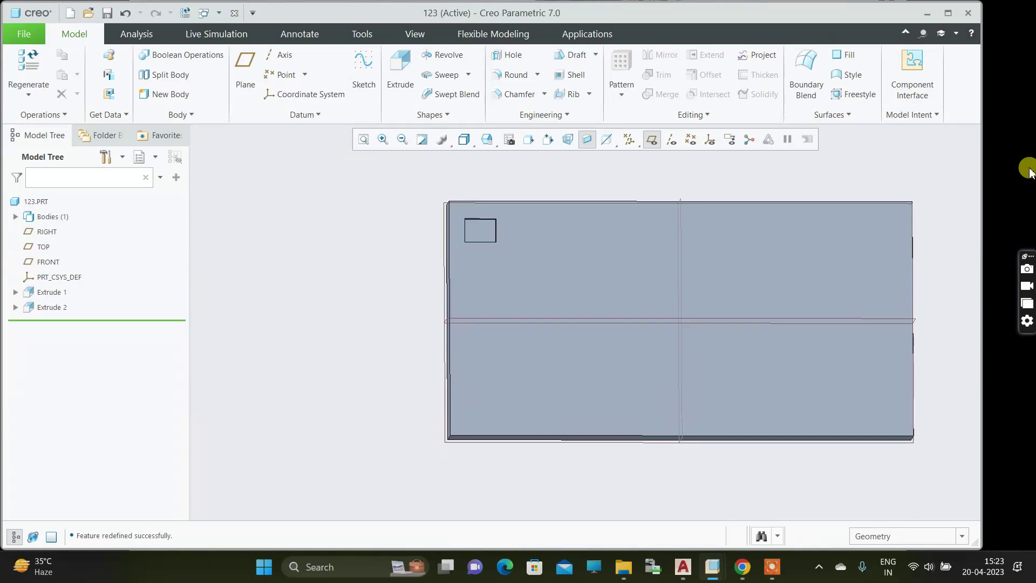
# Step: Examine the rectangular pocket near the plate's corner from several angles
pyautogui.moveTo(527, 196); pyautogui.dragTo(486, 296, button='middle')
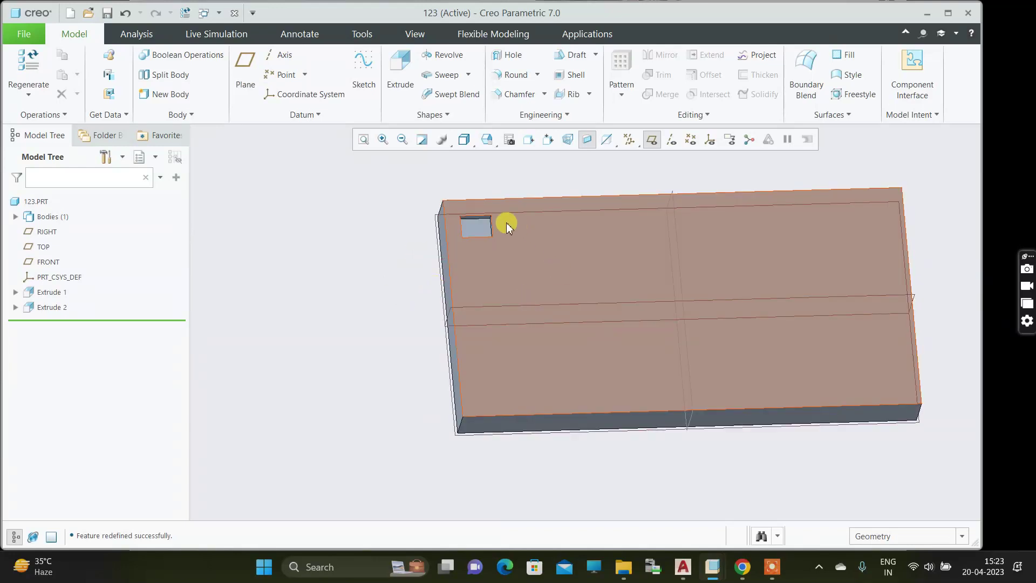
pyautogui.moveTo(507, 226); pyautogui.dragTo(462, 224, button='middle')
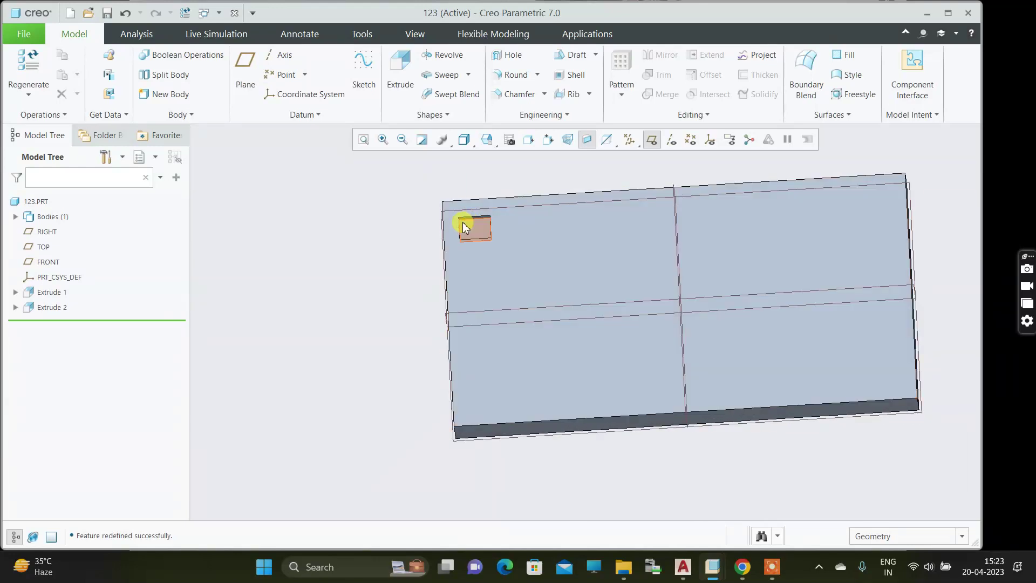
pyautogui.moveTo(490, 225); pyautogui.dragTo(467, 236, button='middle')
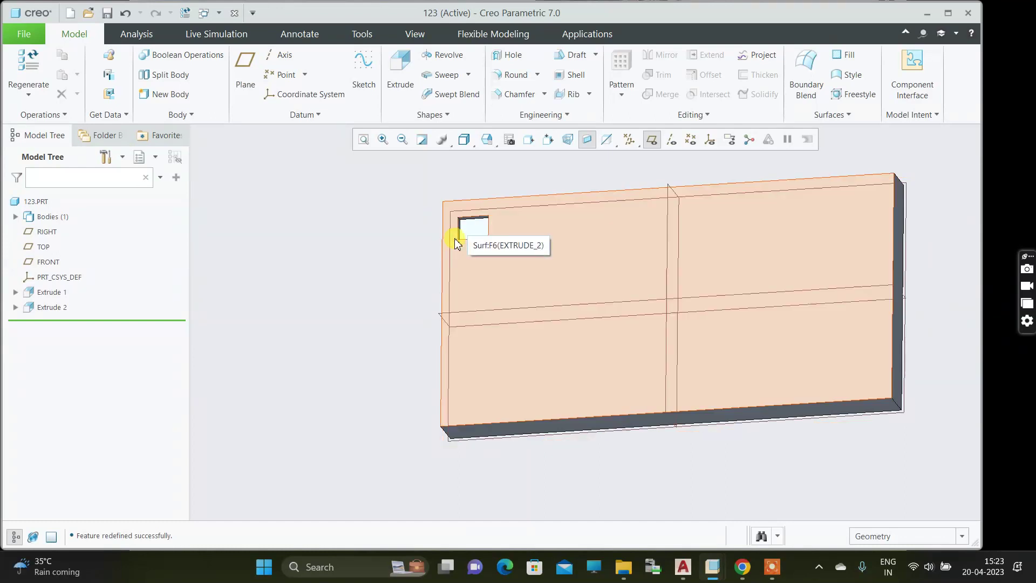
pyautogui.moveTo(466, 232)
pyautogui.mouseDown(button='middle')
pyautogui.moveTo(475, 229)
pyautogui.moveTo(458, 260)
pyautogui.moveTo(469, 234)
pyautogui.mouseUp(button='middle')
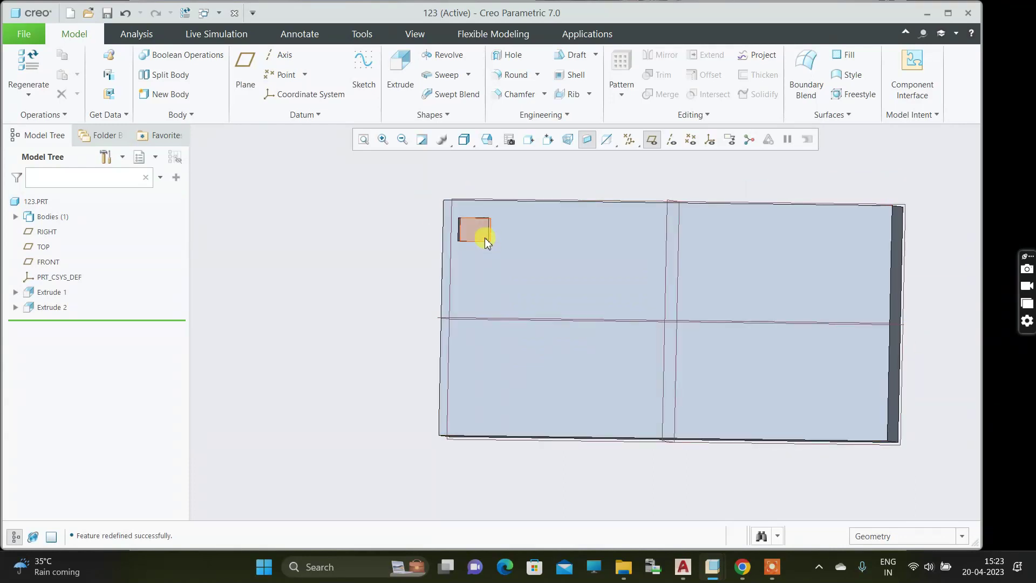
pyautogui.moveTo(474, 237); pyautogui.dragTo(475, 240, button='middle')
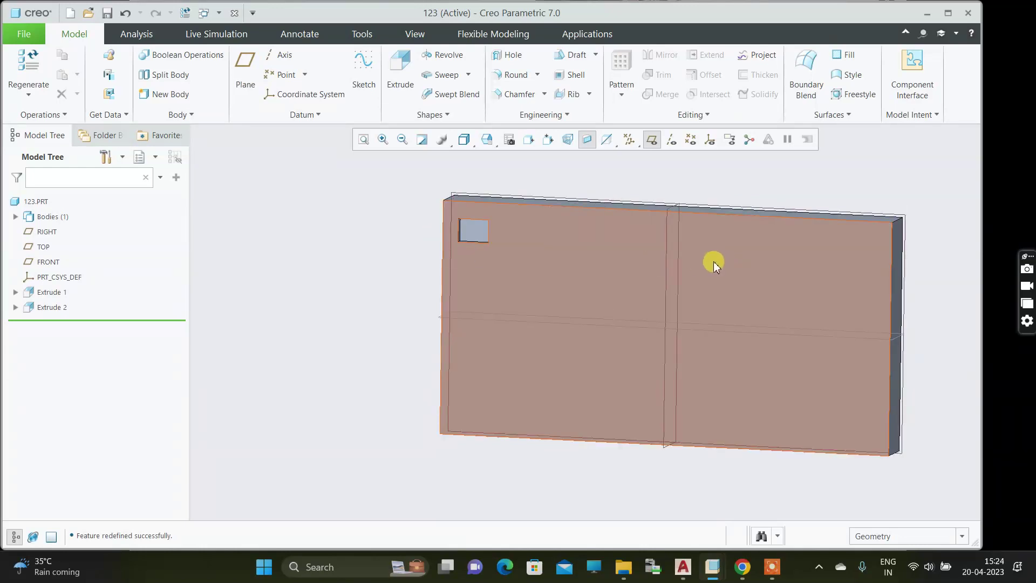
pyautogui.moveTo(594, 279); pyautogui.dragTo(551, 260, button='middle')
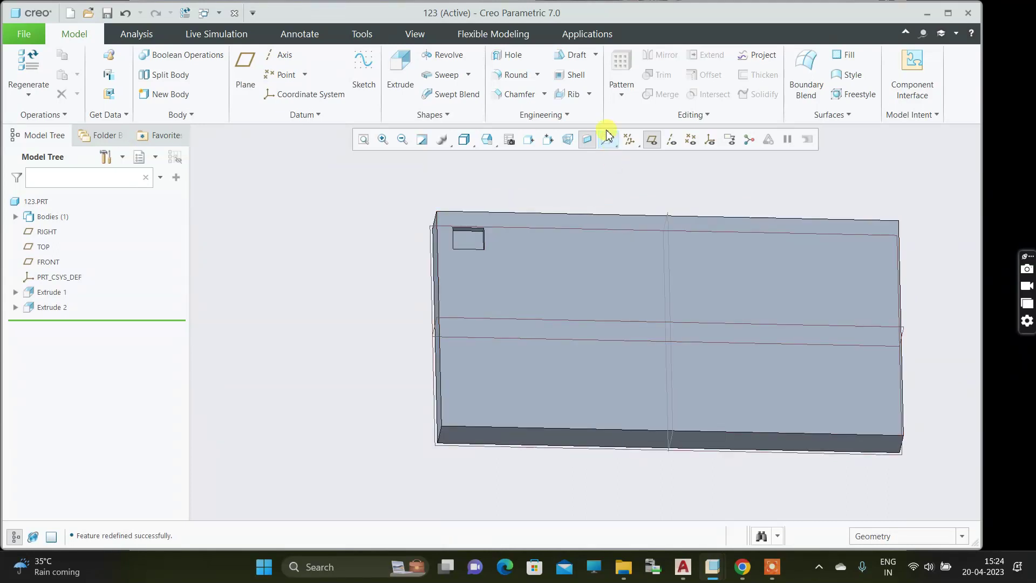
pyautogui.click(608, 135)
pyautogui.click(541, 213)
pyautogui.moveTo(525, 225); pyautogui.dragTo(464, 234, button='middle')
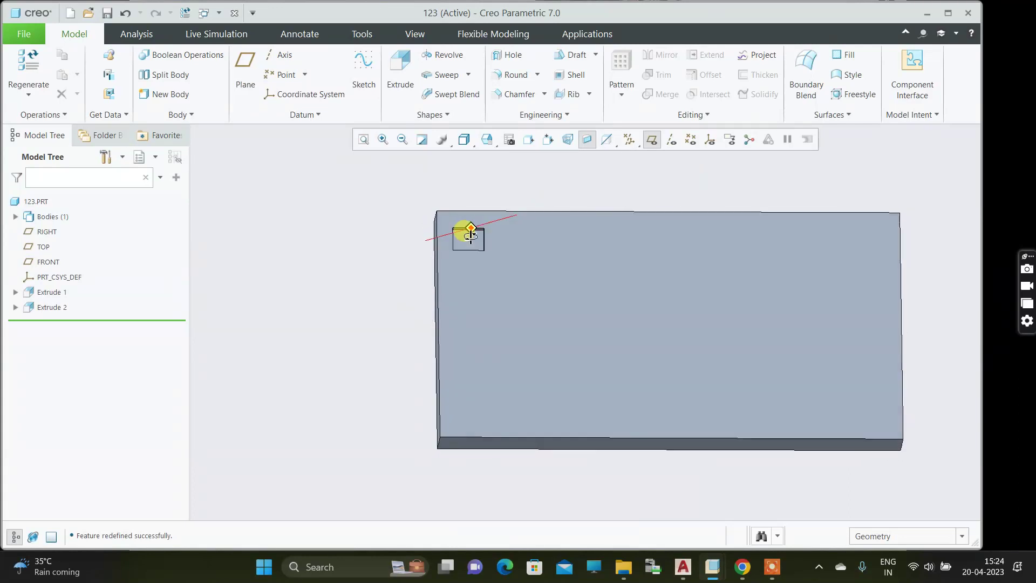
# Step: Start a Dimension pattern of the rectangular pocket, using its 20.05 horizontal offset as first direction with 4 members
pyautogui.click(43, 308)
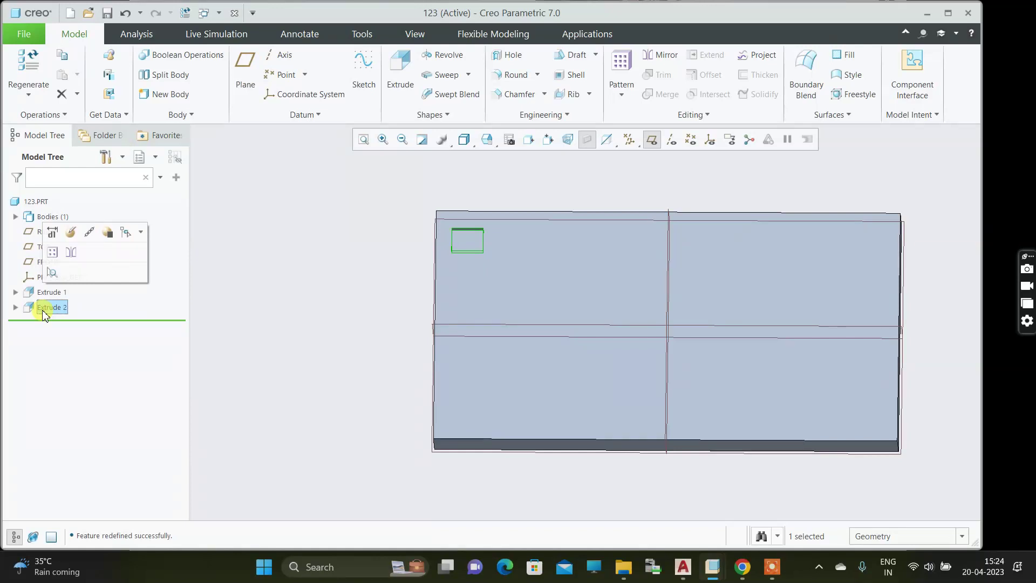
pyautogui.click(52, 252)
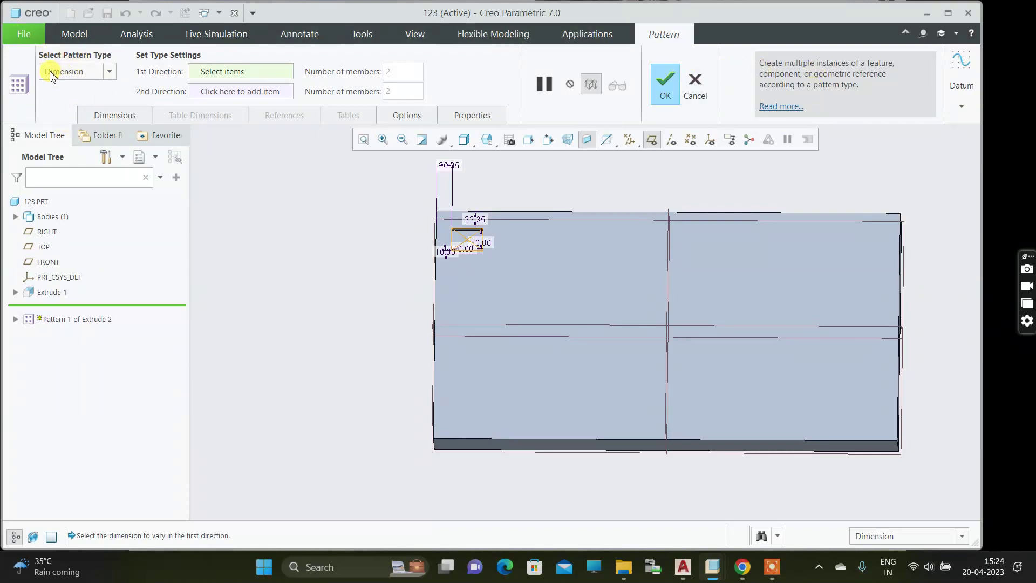
pyautogui.click(110, 72)
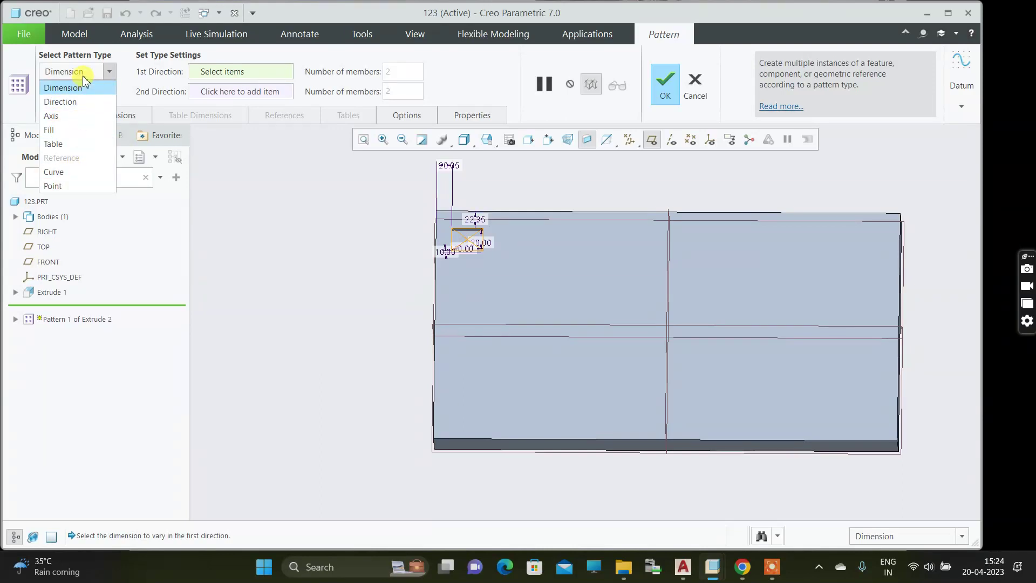
pyautogui.click(110, 74)
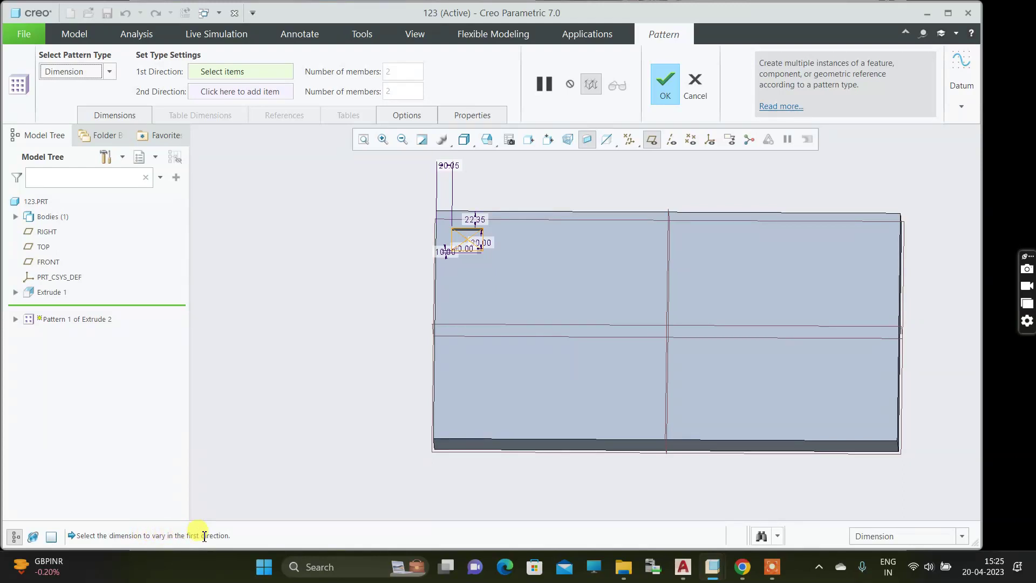
pyautogui.moveTo(310, 382); pyautogui.dragTo(331, 350, button='middle')
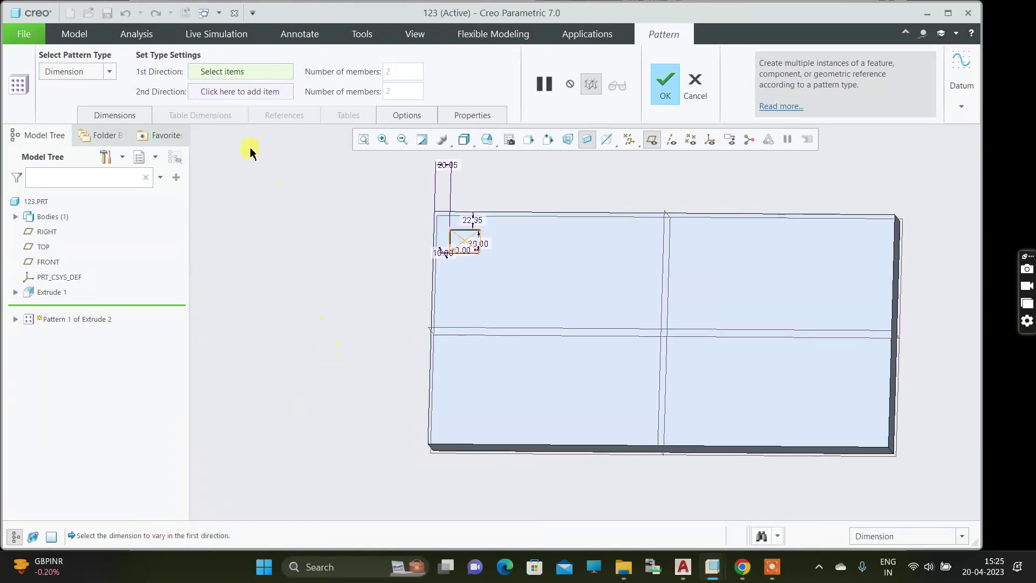
pyautogui.click(221, 77)
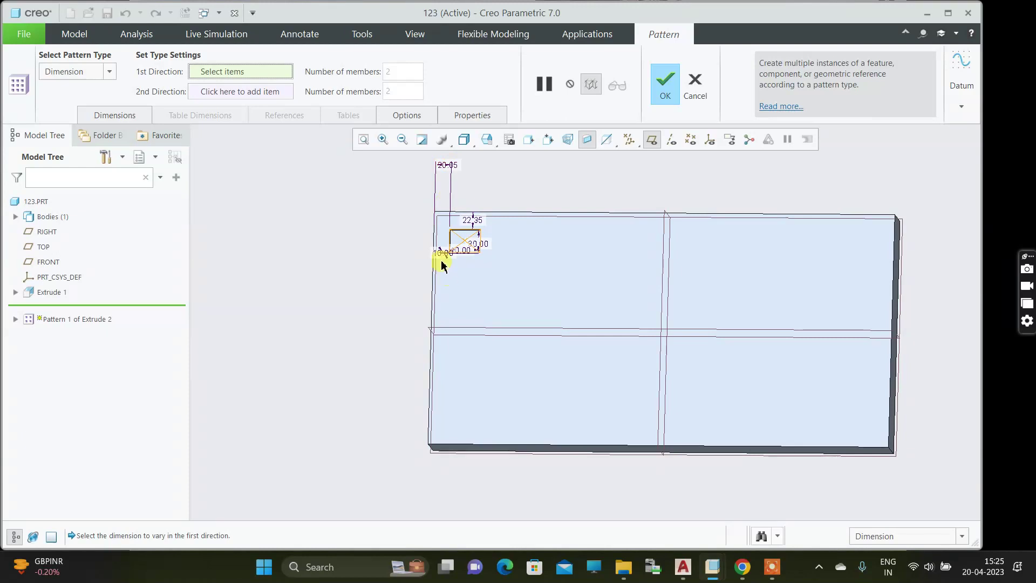
pyautogui.moveTo(439, 259)
pyautogui.mouseDown(button='middle')
pyautogui.moveTo(410, 288)
pyautogui.moveTo(439, 259)
pyautogui.mouseUp(button='middle')
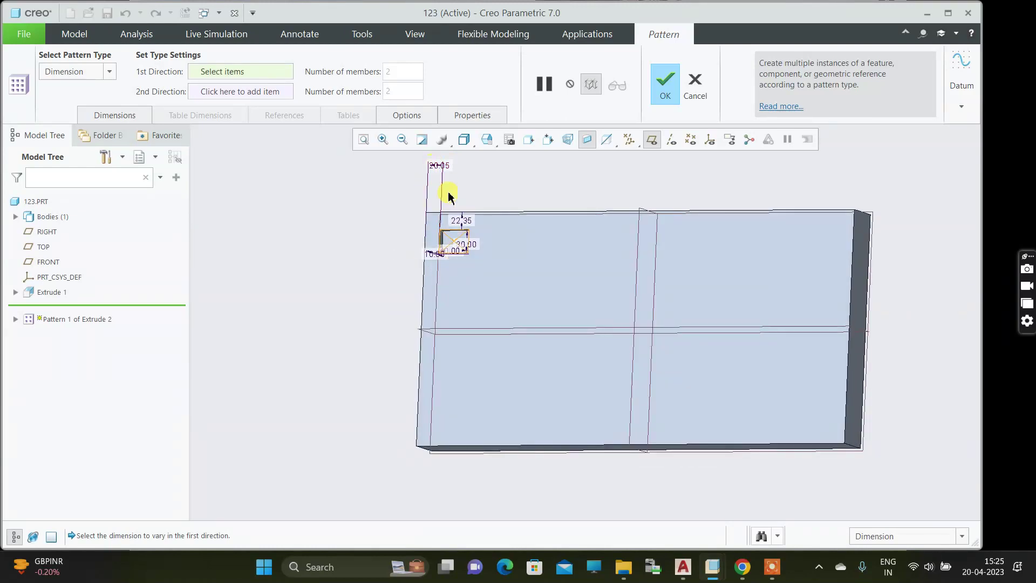
pyautogui.moveTo(416, 202); pyautogui.dragTo(423, 201, button='middle')
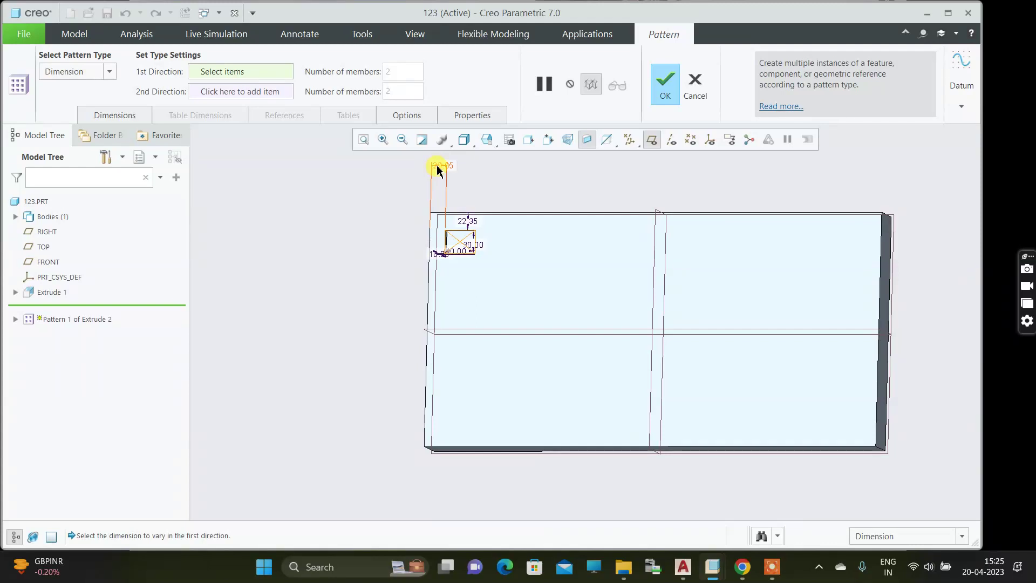
pyautogui.click(438, 169)
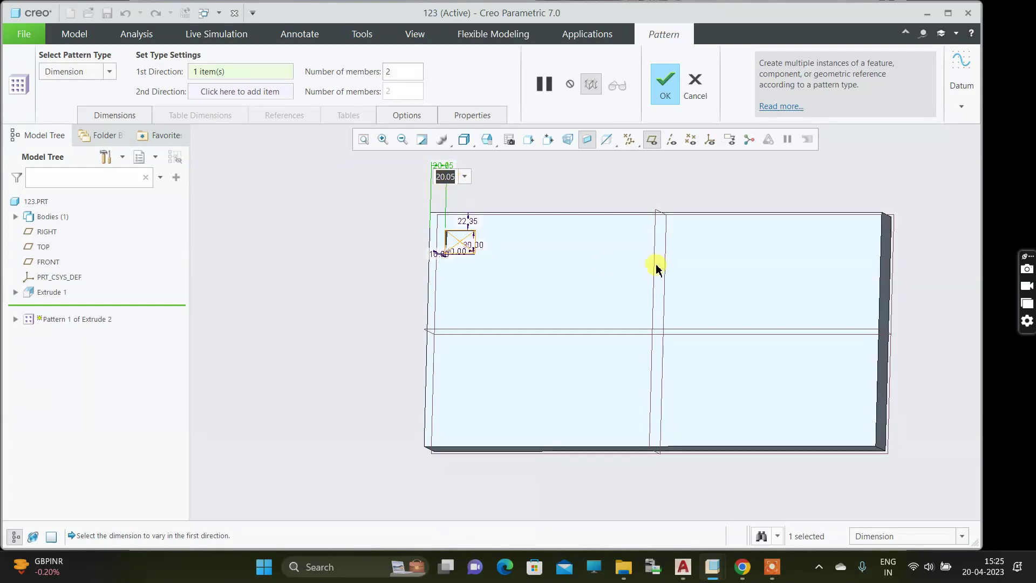
pyautogui.click(399, 73)
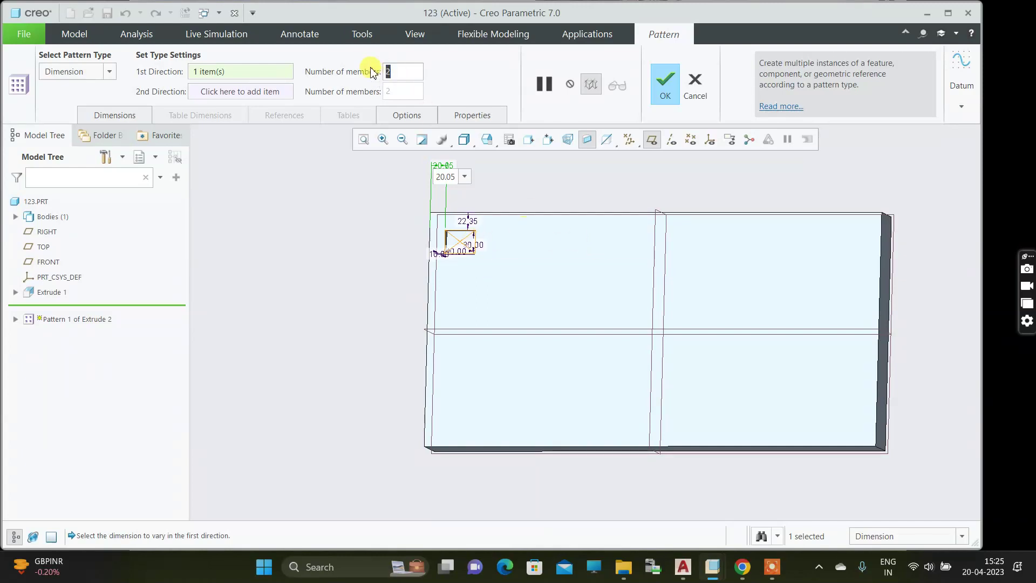
pyautogui.write('4')
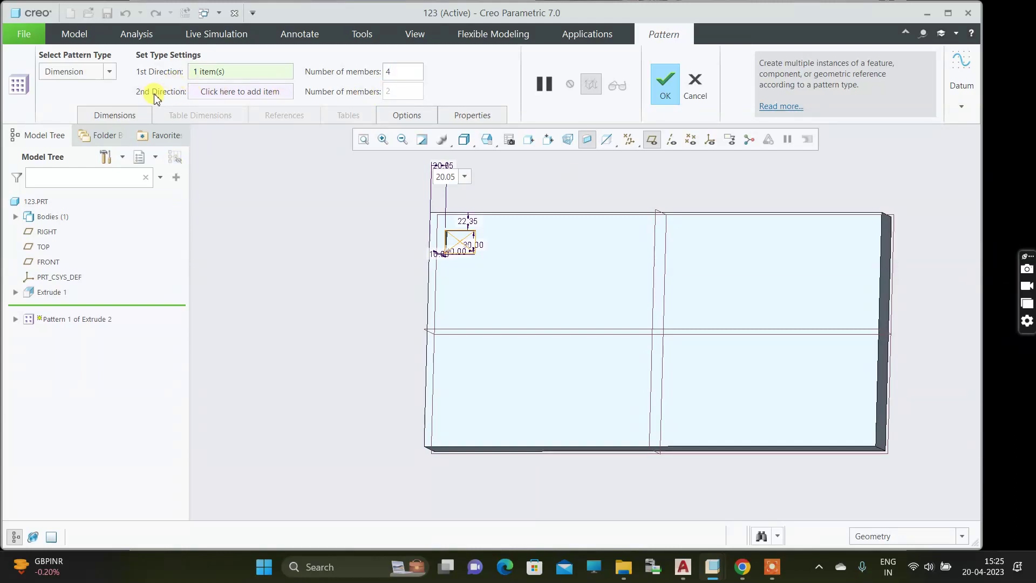
# Step: Add the pocket's 22.35 vertical offset as the pattern's second direction with 4 members and complete the pattern
pyautogui.click(251, 93)
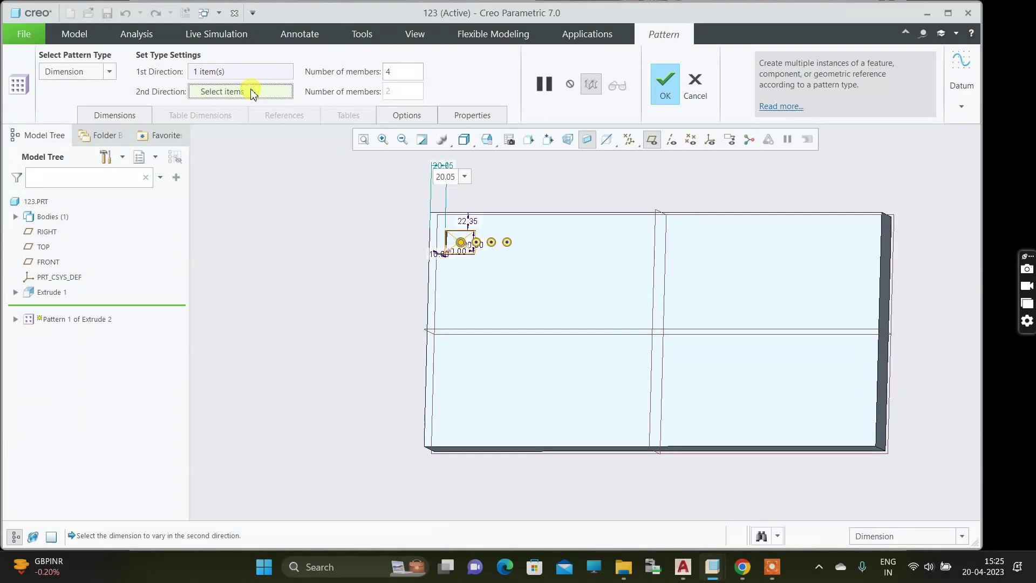
pyautogui.click(468, 222)
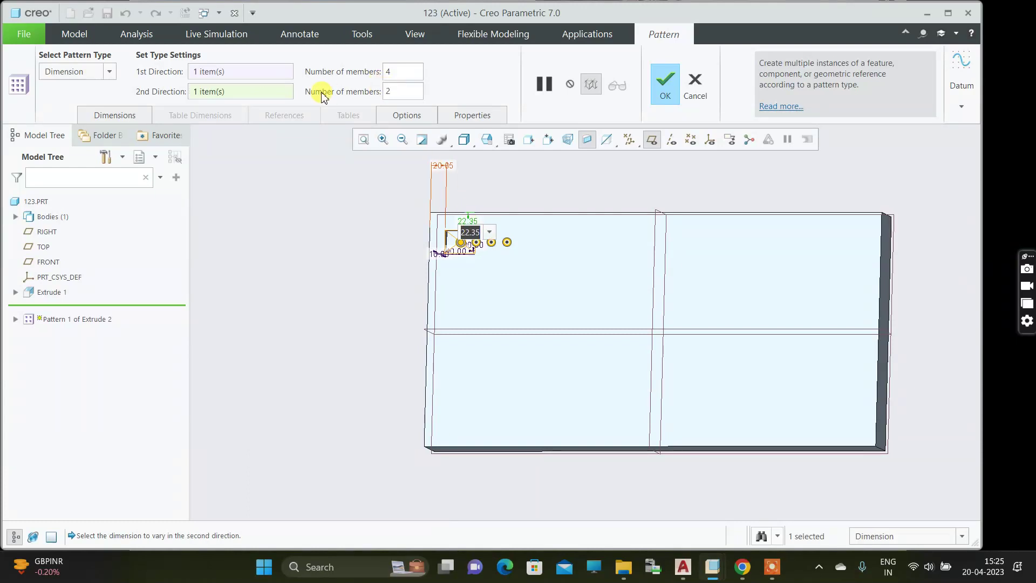
pyautogui.doubleClick(400, 92)
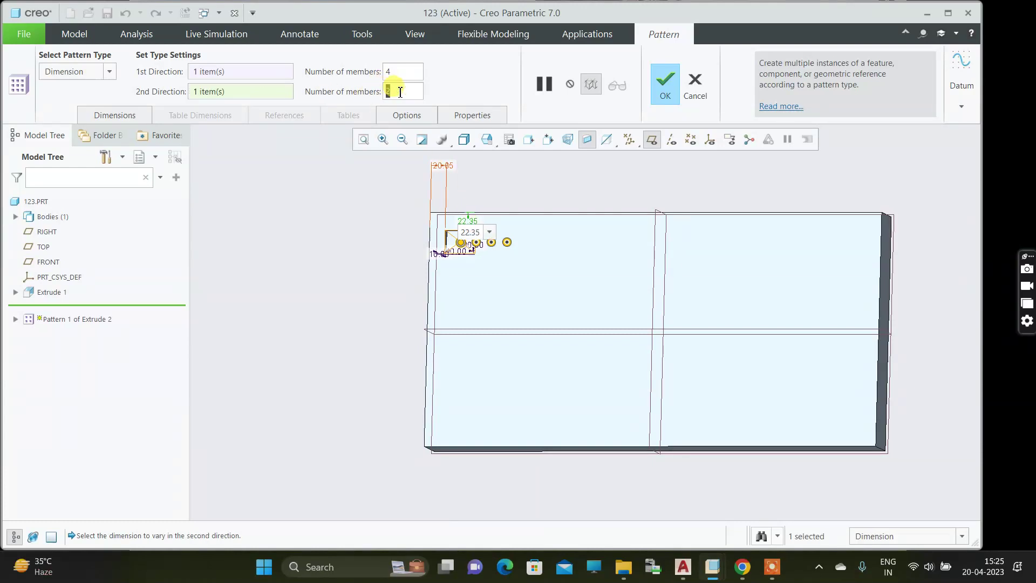
pyautogui.write('4')
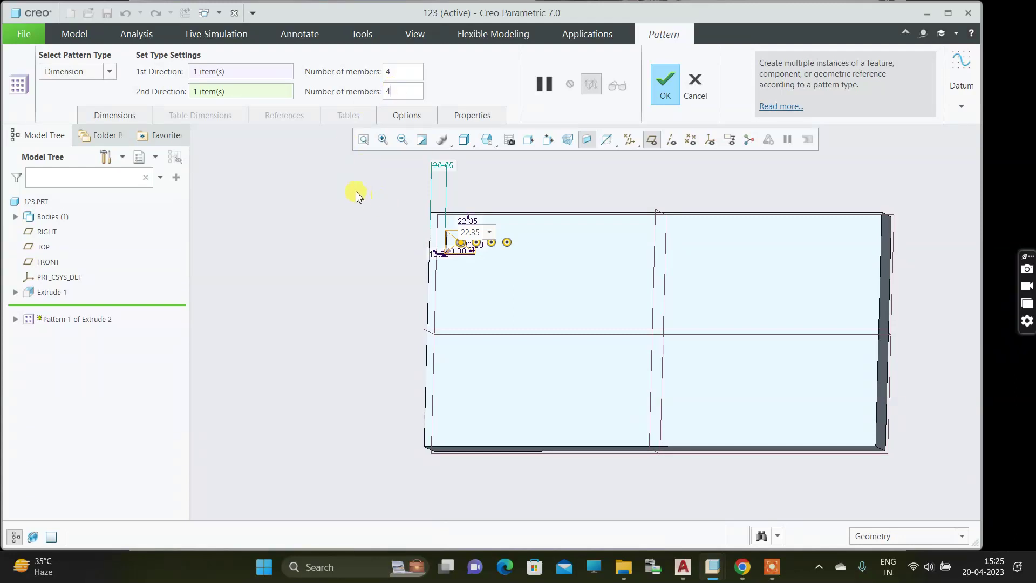
pyautogui.press('Return')
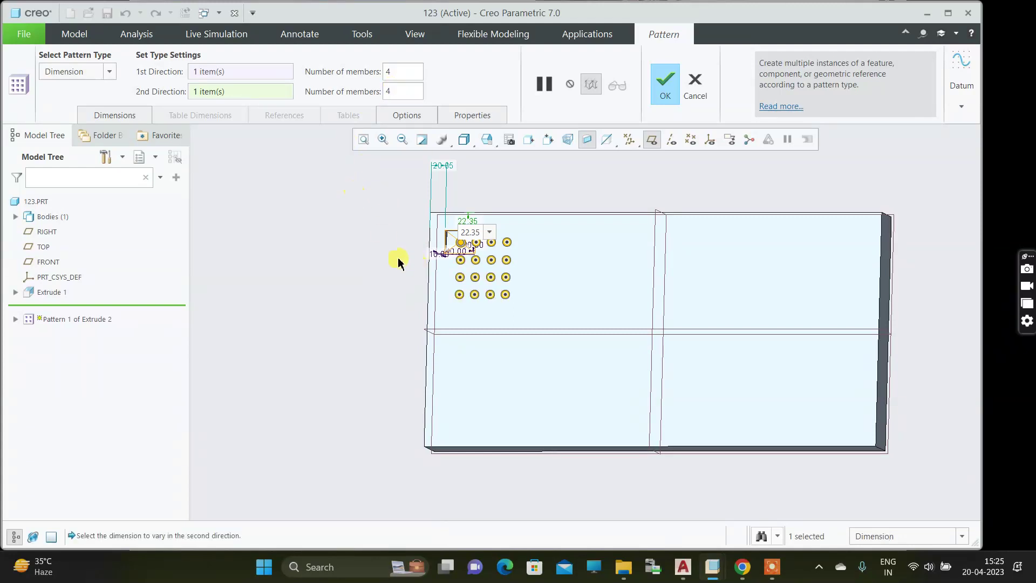
pyautogui.moveTo(398, 262); pyautogui.dragTo(405, 260, button='middle')
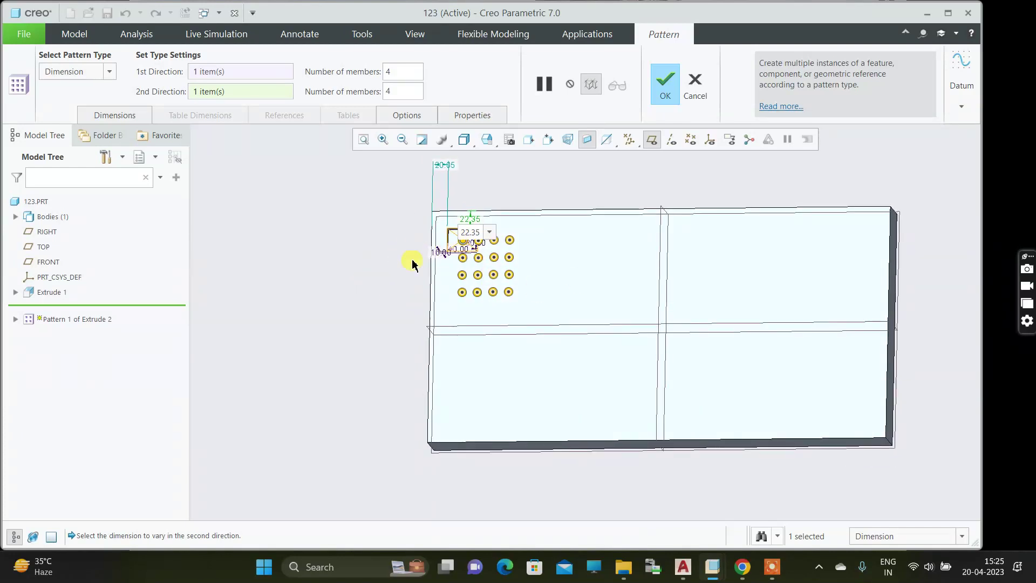
pyautogui.scroll(3, 462, 248)
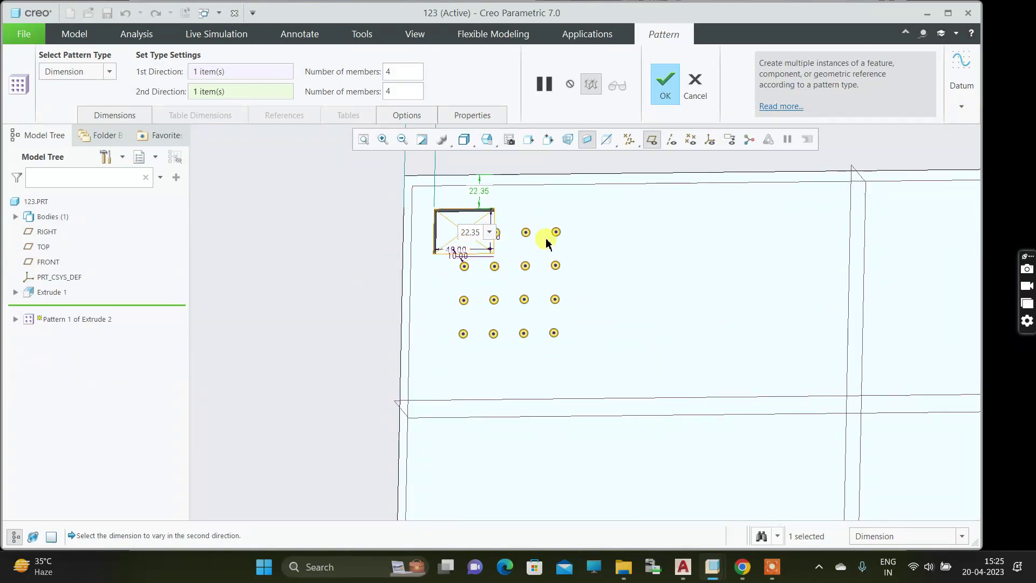
pyautogui.click(667, 84)
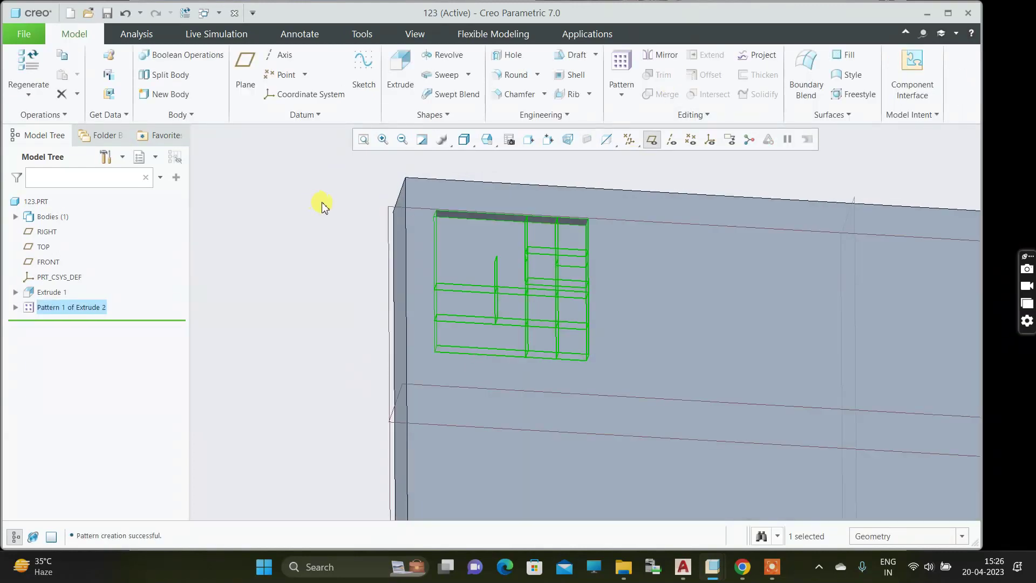
pyautogui.click(323, 205)
pyautogui.moveTo(507, 285); pyautogui.dragTo(512, 256, button='middle')
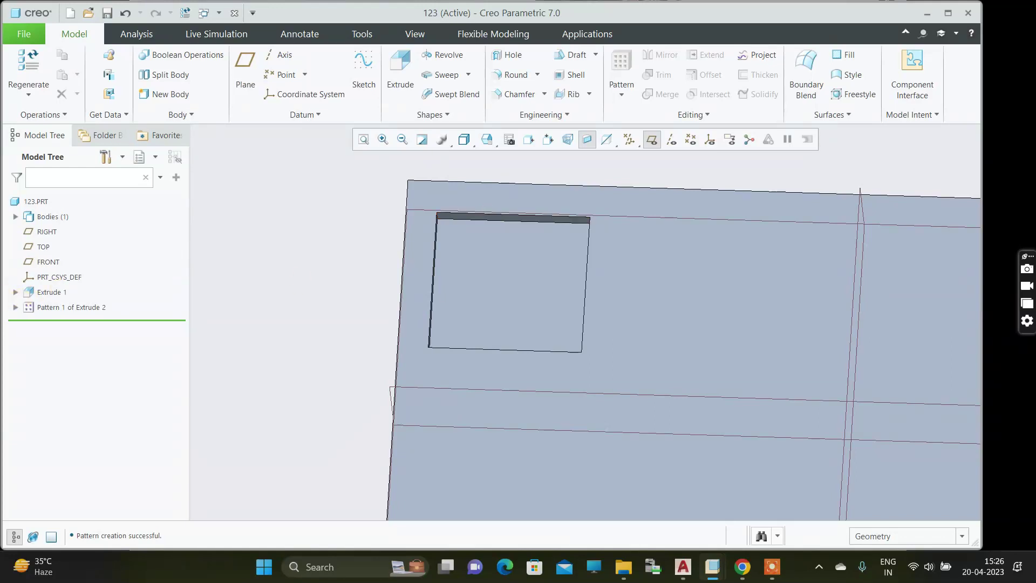
# Step: Edit the sketch of the first patterned pocket, Extrude 2 [1, 1], and set the rectangle's width to 10
pyautogui.click(15, 307)
pyautogui.click(76, 282)
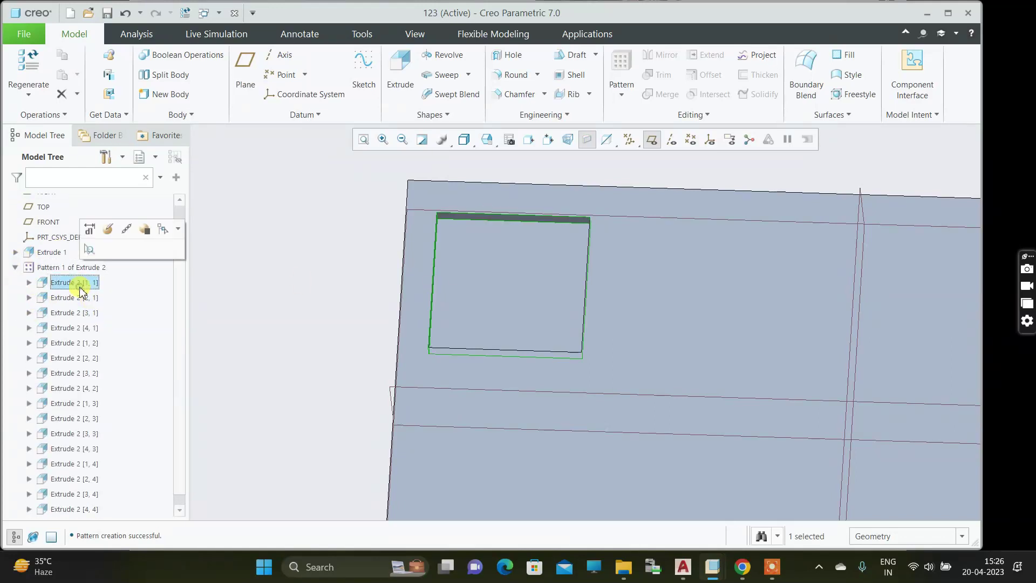
pyautogui.click(108, 233)
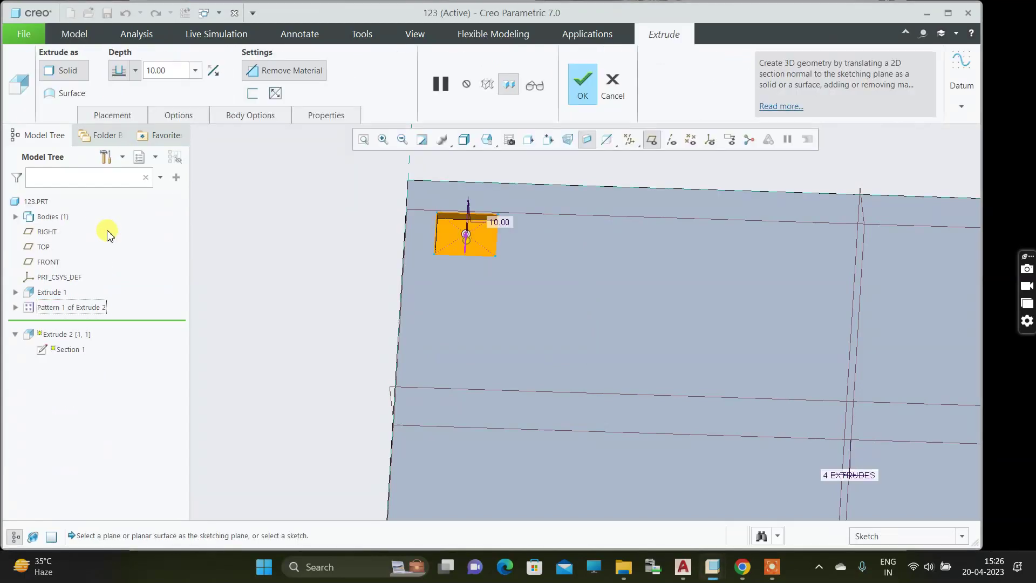
pyautogui.click(107, 119)
pyautogui.click(229, 165)
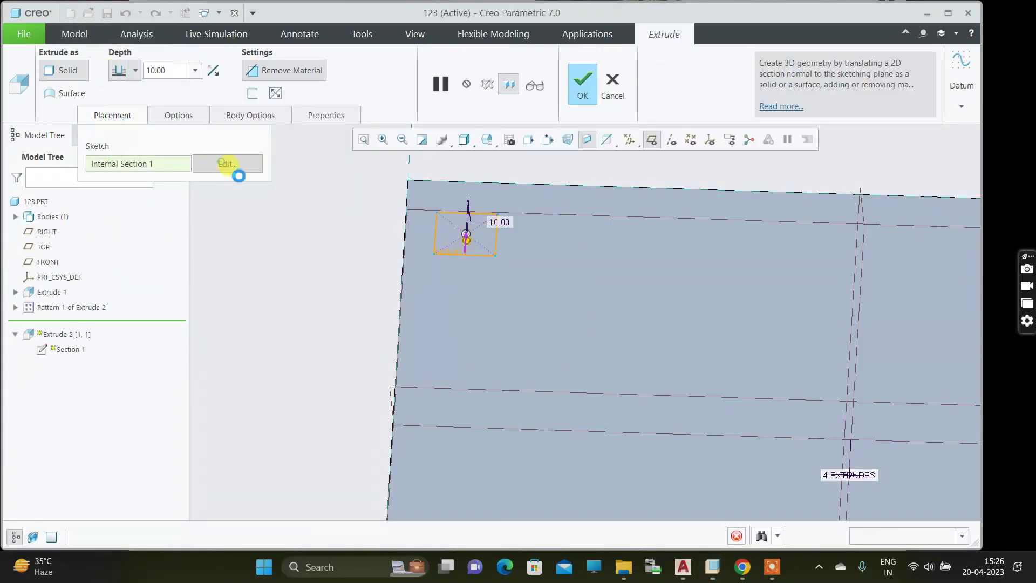
pyautogui.doubleClick(456, 274)
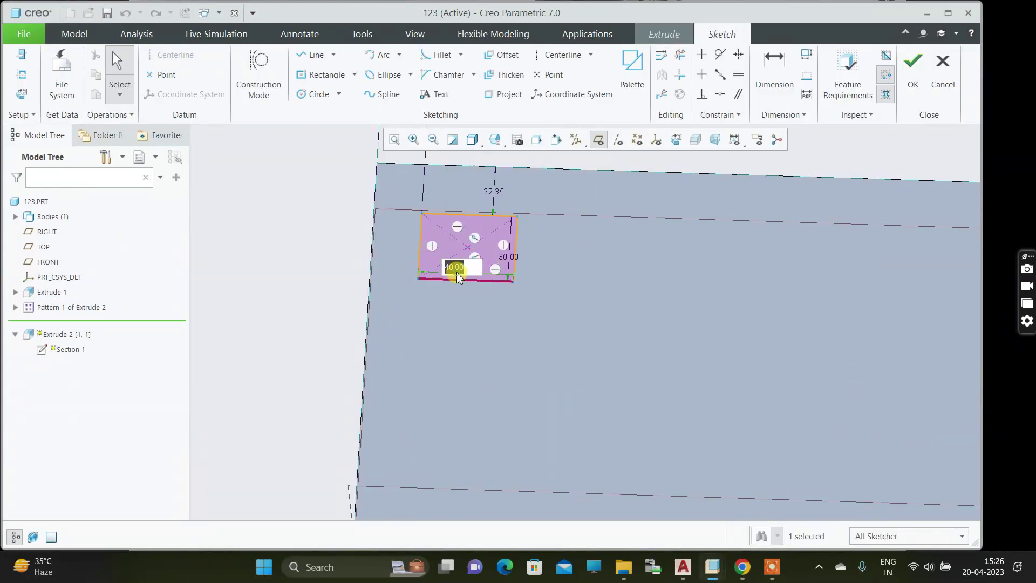
pyautogui.write('10')
pyautogui.press('Return')
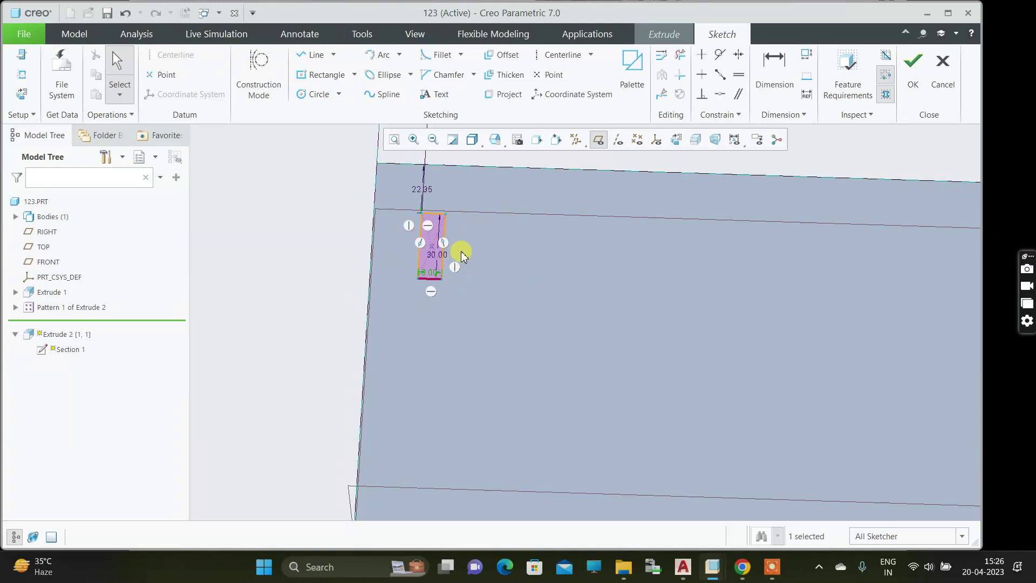
# Step: Set the pocket rectangle's height to 8, then finish the sketch and the redefined extrude
pyautogui.doubleClick(441, 258)
pyautogui.write('10')
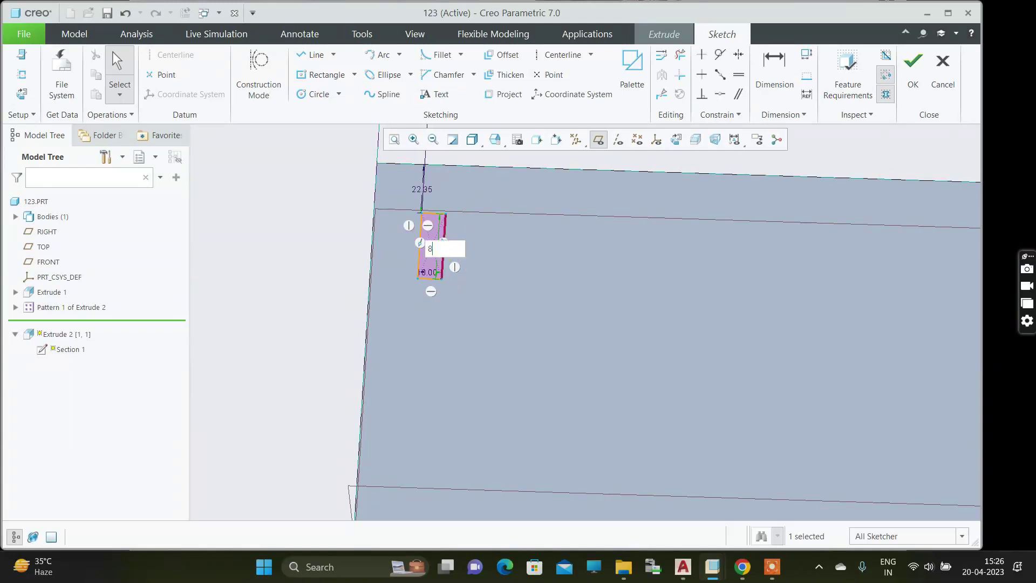
pyautogui.press('Return')
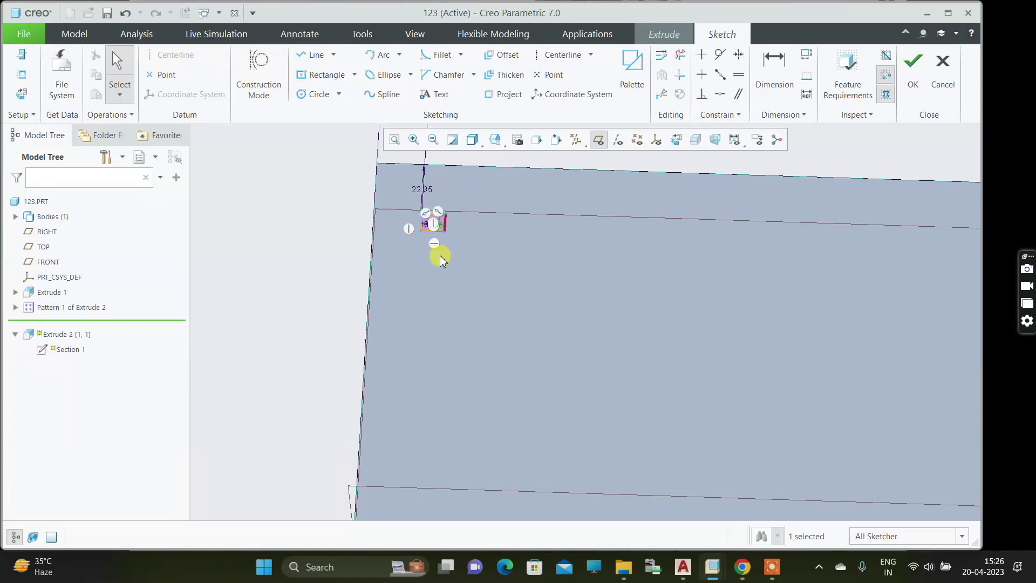
pyautogui.click(913, 56)
pyautogui.click(579, 78)
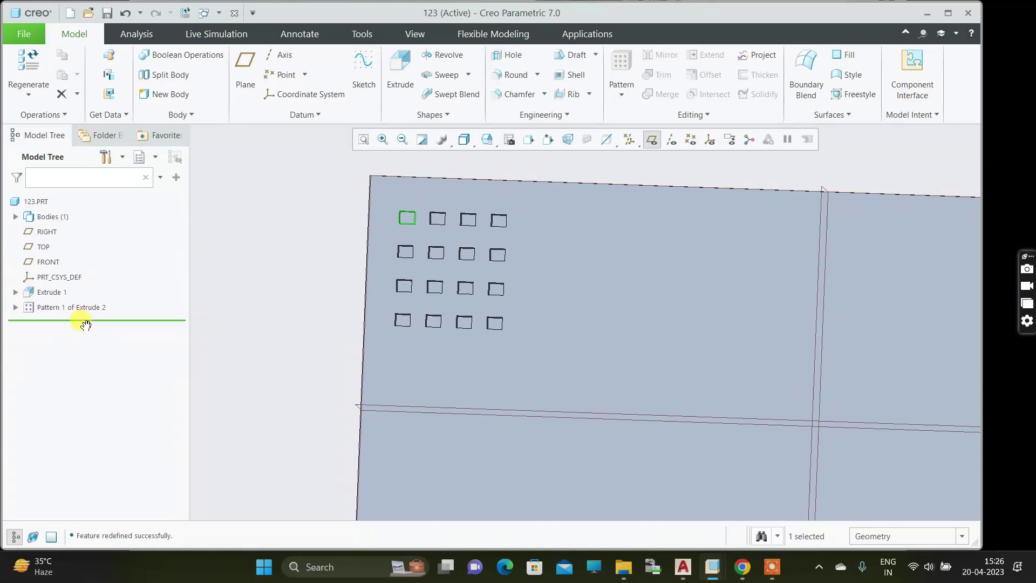
# Step: Redefine the pocket pattern, changing its type from Dimension to Direction and agreeing to replace the existing members
pyautogui.click(69, 308)
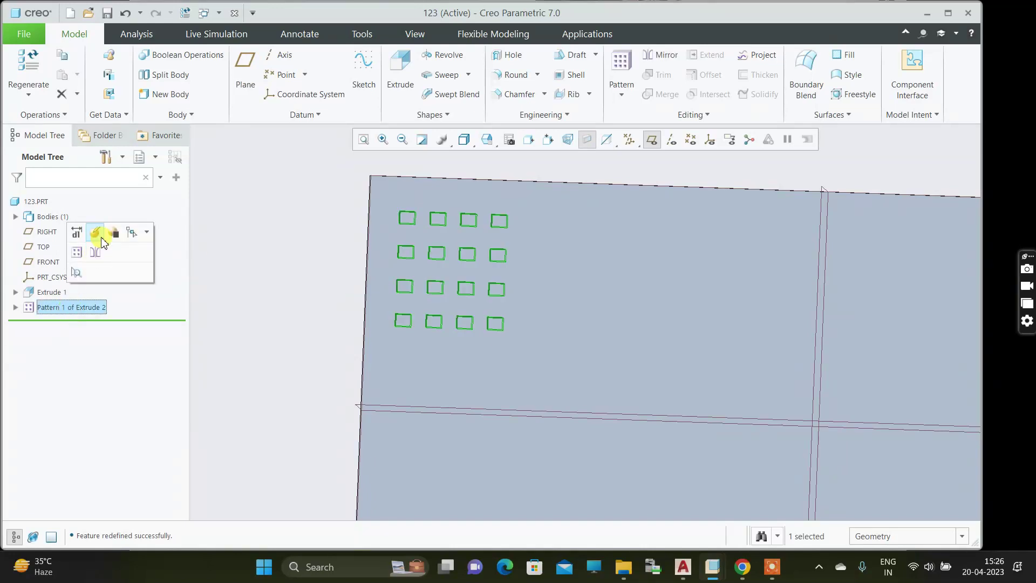
pyautogui.click(97, 235)
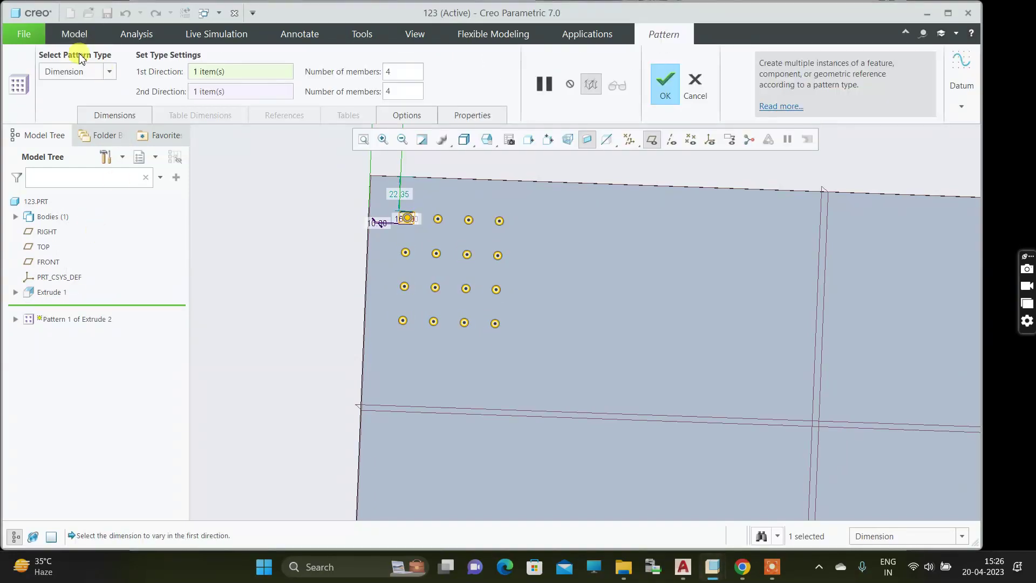
pyautogui.click(112, 71)
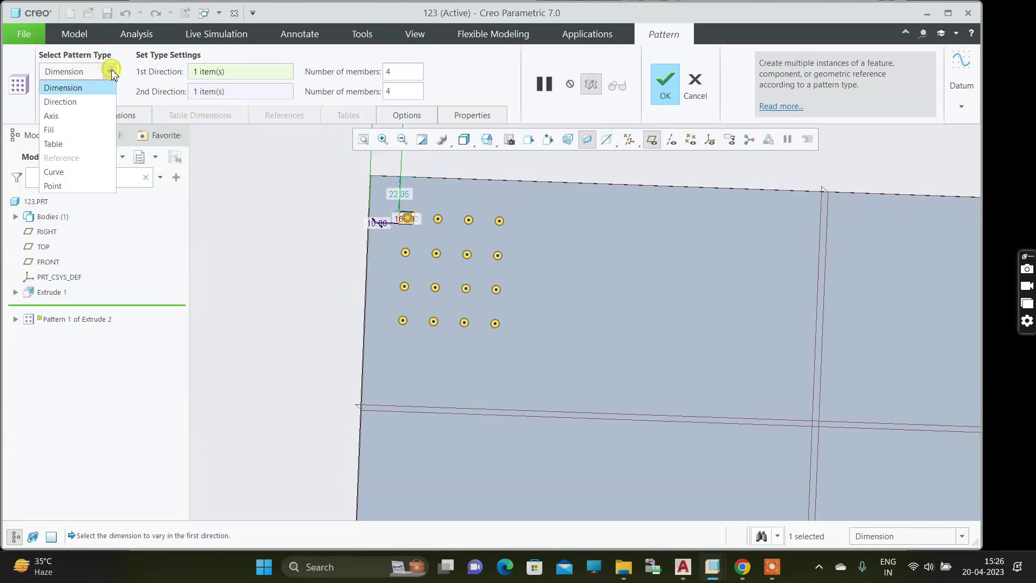
pyautogui.click(85, 103)
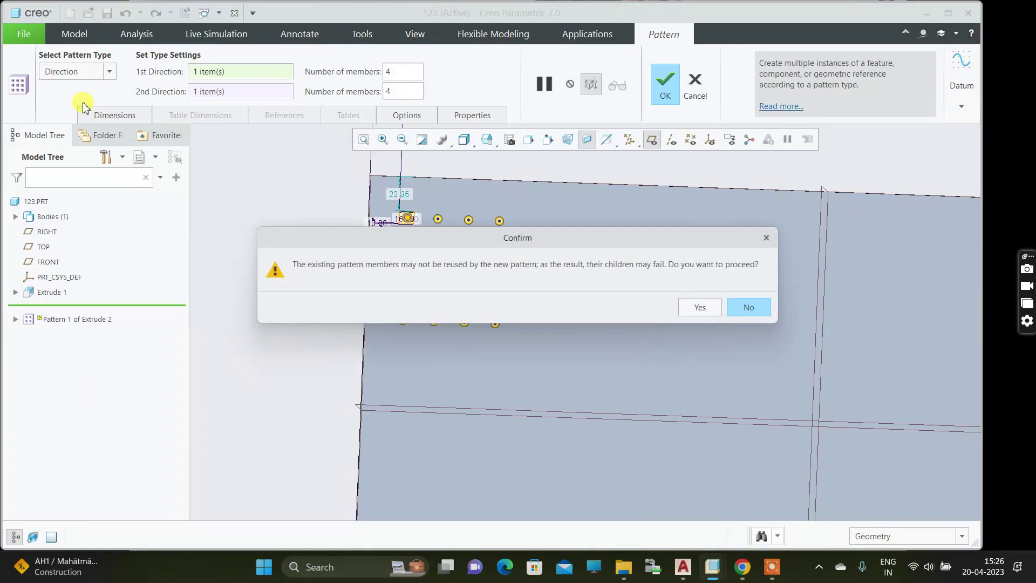
pyautogui.click(699, 307)
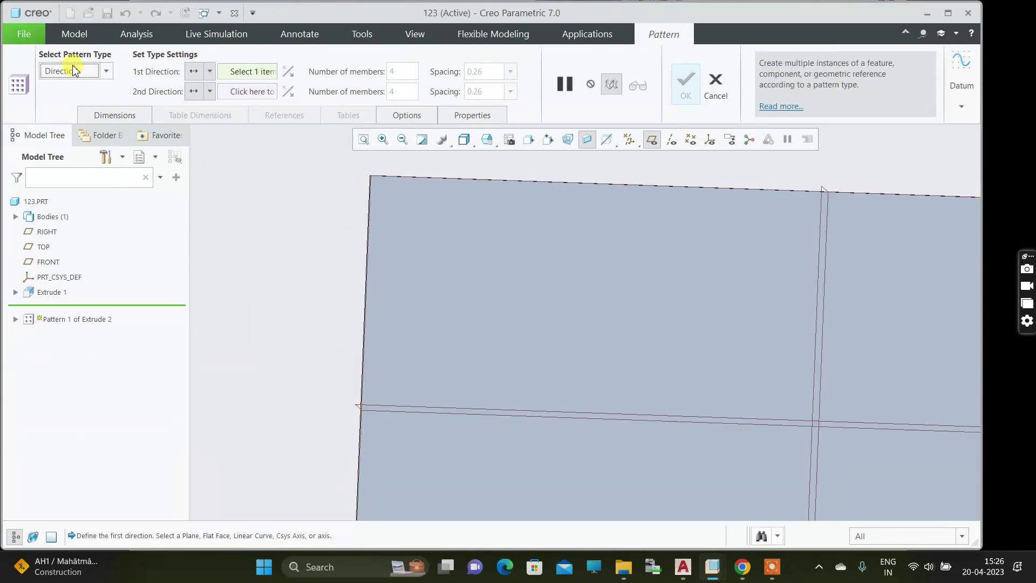
# Step: Use the plate's long upper edge as the pattern's first direction reference
pyautogui.scroll(-5, 345, 194)
pyautogui.moveTo(273, 291); pyautogui.dragTo(272, 286, button='middle')
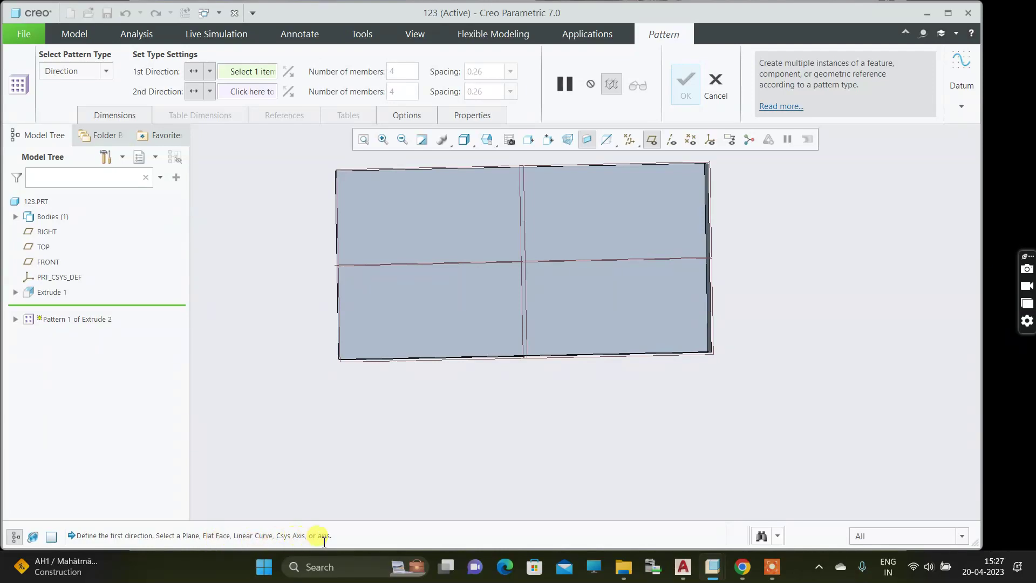
pyautogui.moveTo(470, 453); pyautogui.dragTo(375, 298, button='middle')
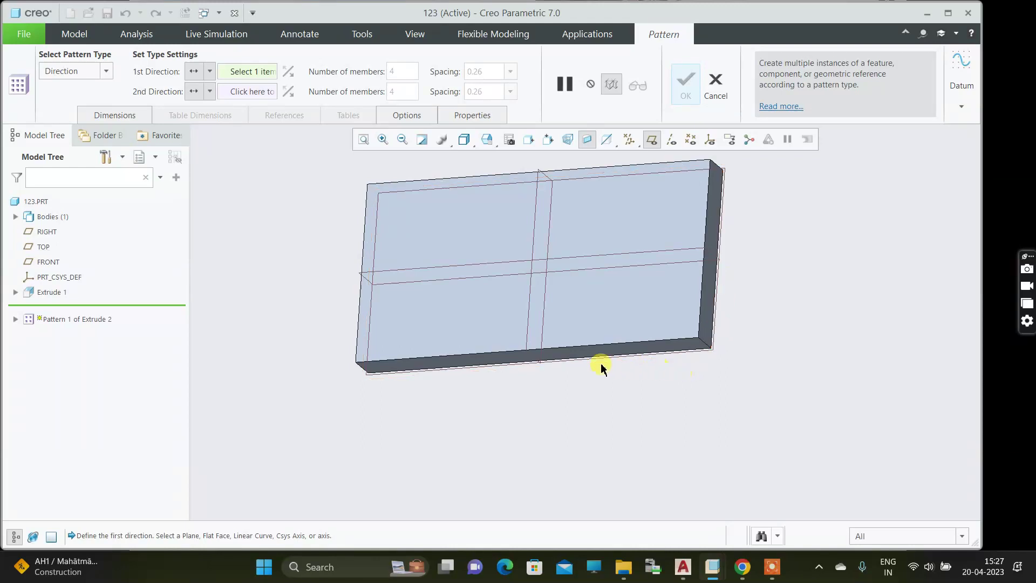
pyautogui.moveTo(602, 368); pyautogui.dragTo(613, 374, button='middle')
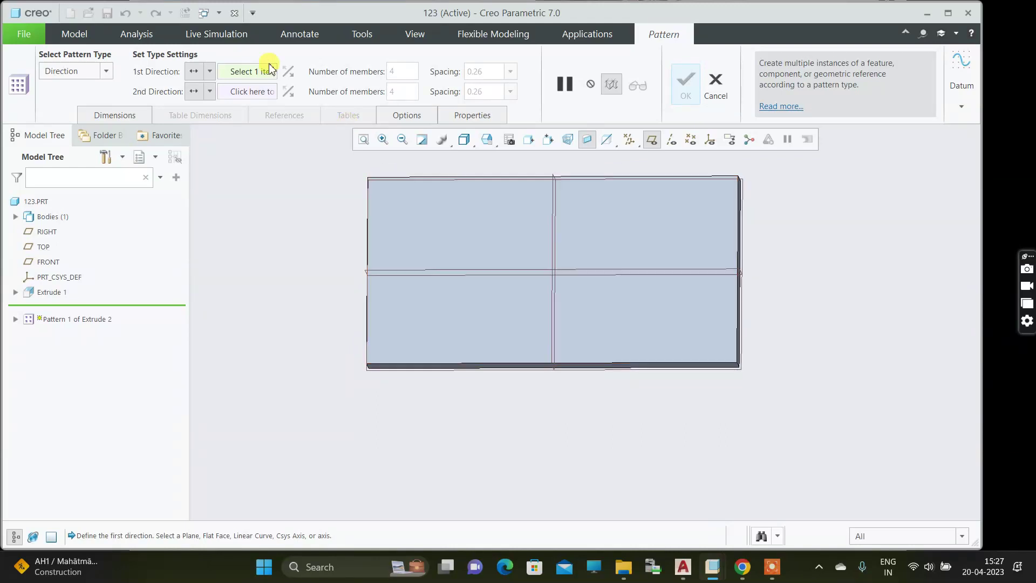
pyautogui.click(251, 73)
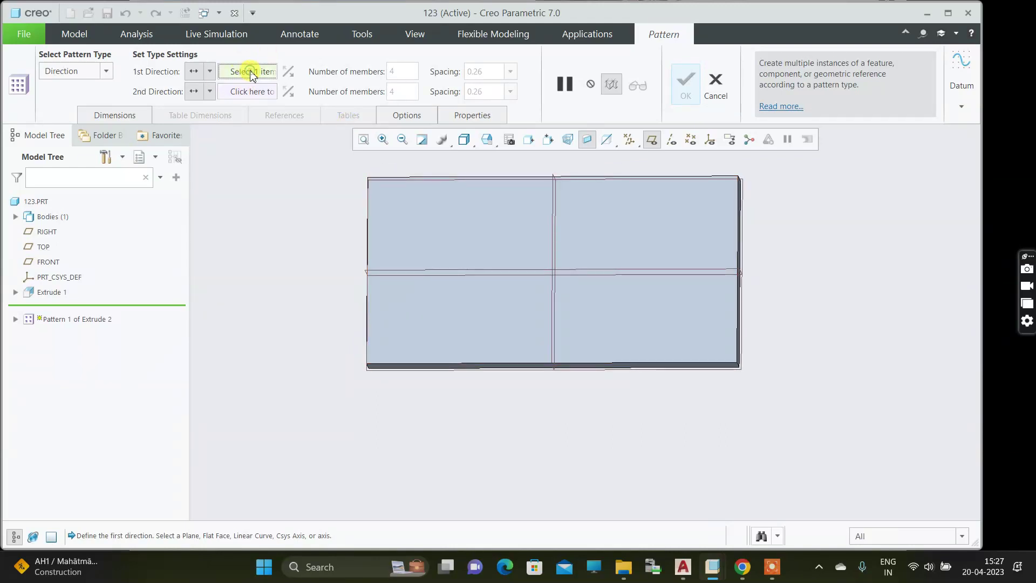
pyautogui.moveTo(328, 220); pyautogui.dragTo(370, 231, button='middle')
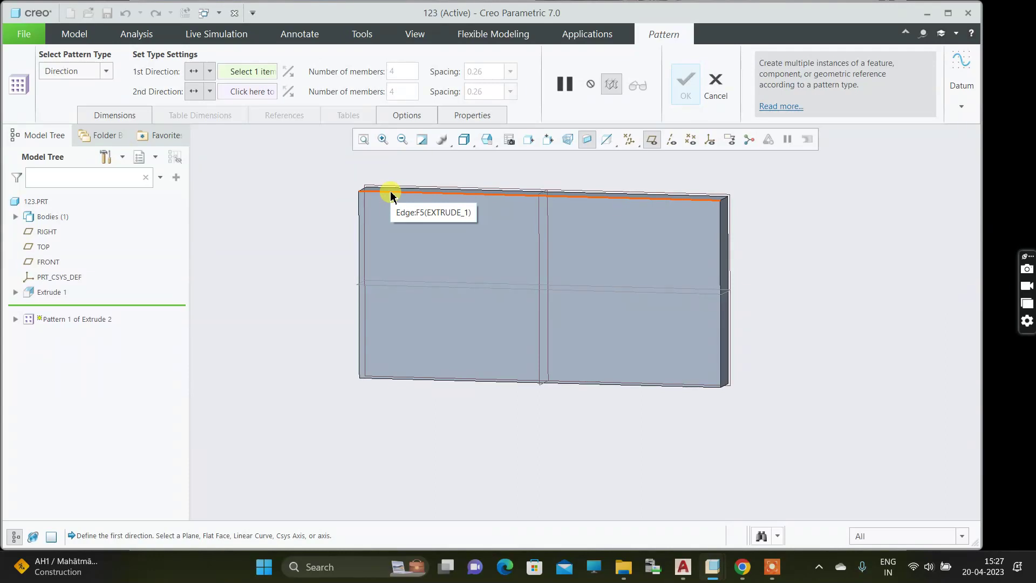
pyautogui.click(390, 196)
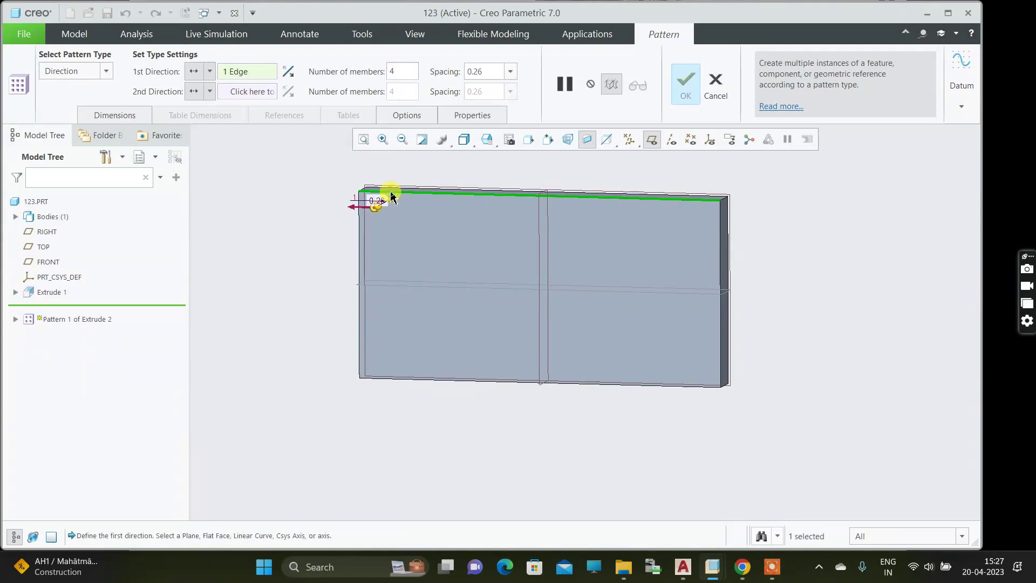
pyautogui.moveTo(354, 231); pyautogui.dragTo(370, 220, button='middle')
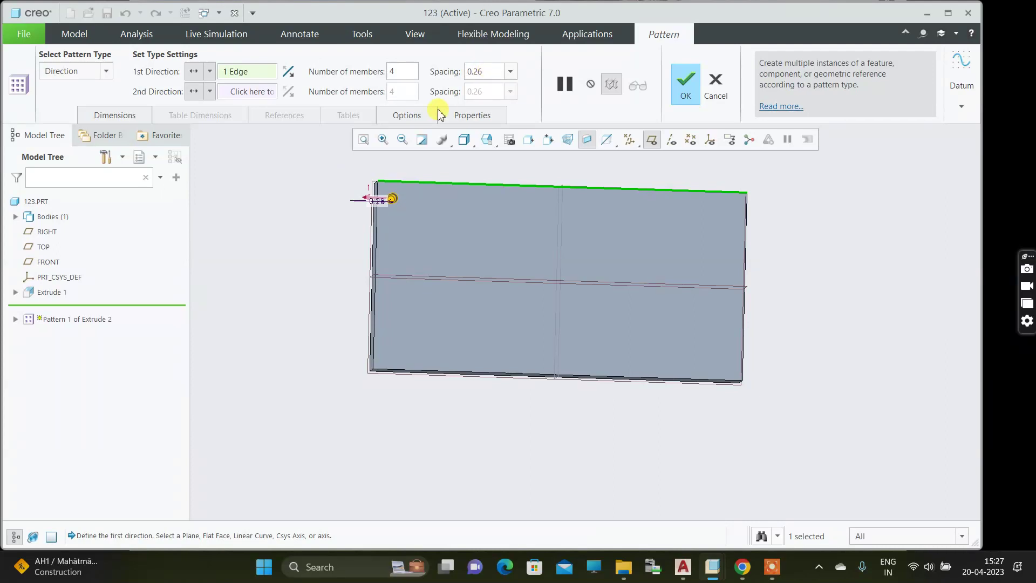
# Step: Set the first direction's spacing to 20 and flip the direction so the members run across the plate
pyautogui.doubleClick(496, 69)
pyautogui.write('20')
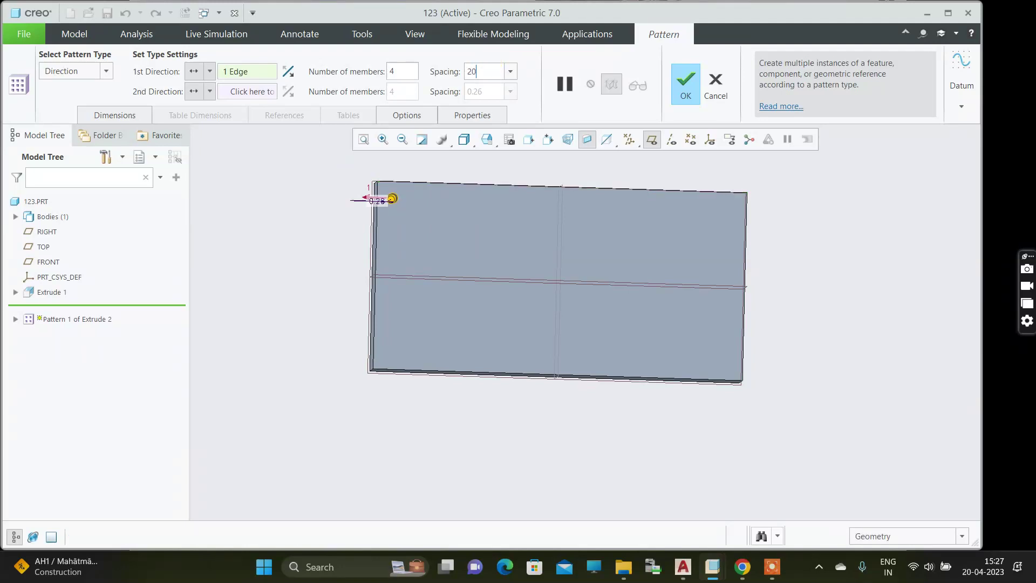
pyautogui.press('Return')
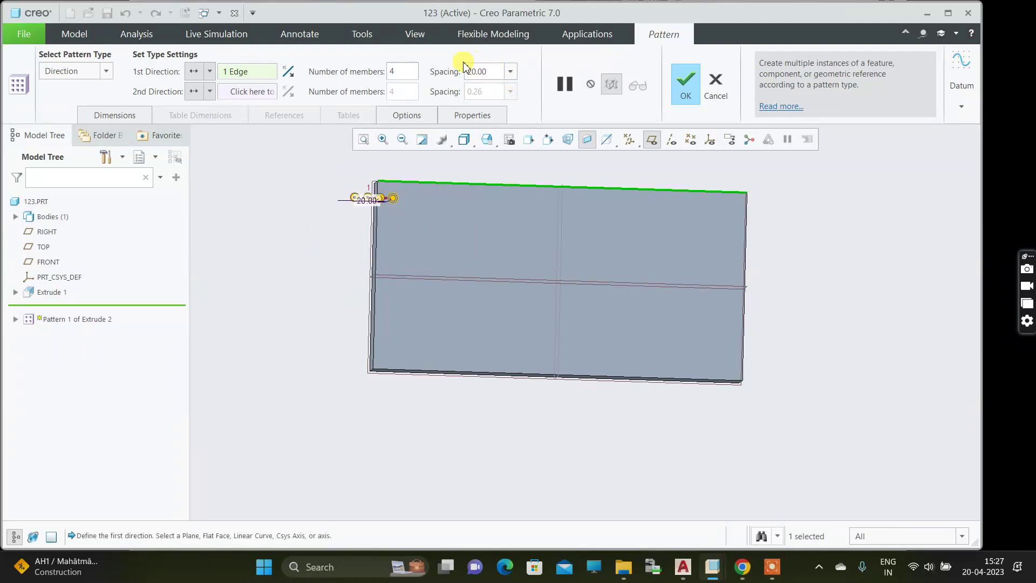
pyautogui.click(289, 74)
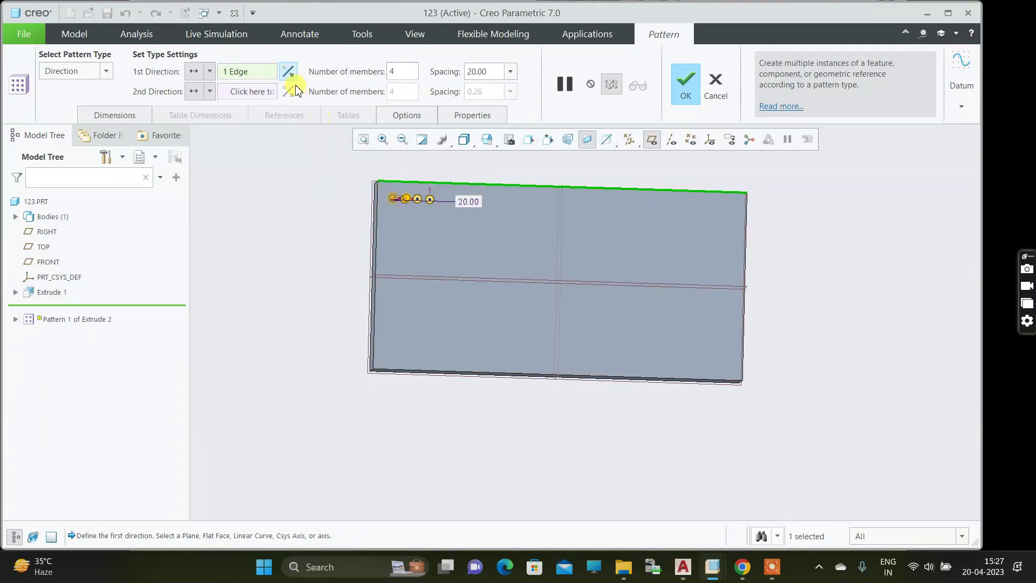
pyautogui.click(289, 74)
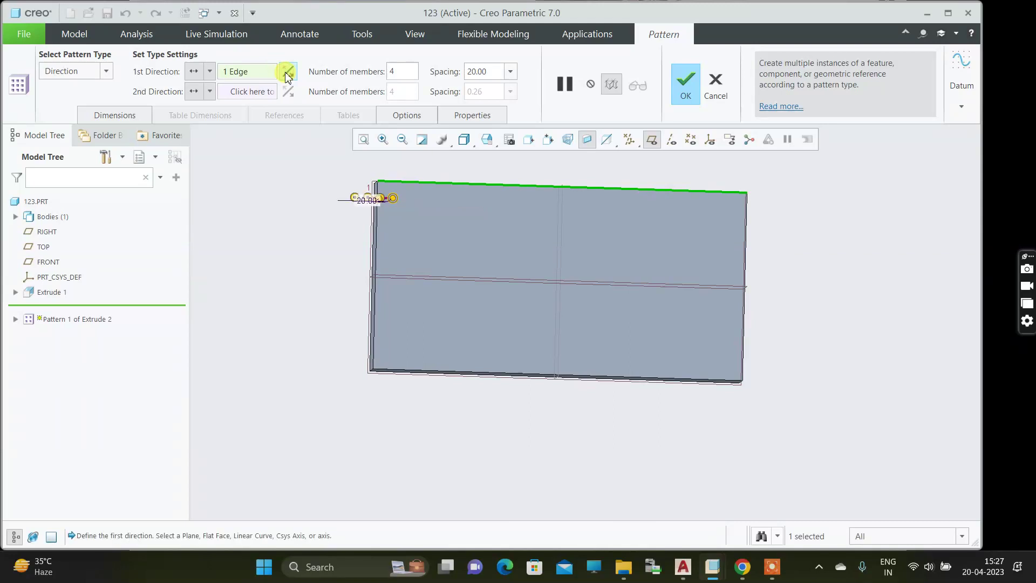
pyautogui.click(288, 74)
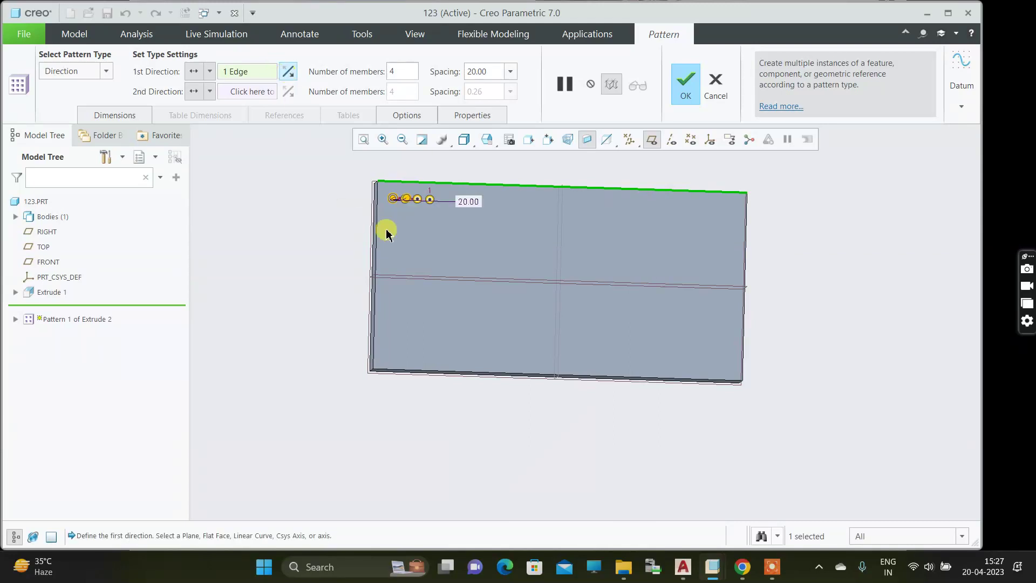
# Step: Set the first direction's spacing to 30 and its number of members to 5
pyautogui.moveTo(384, 231); pyautogui.dragTo(389, 264, button='middle')
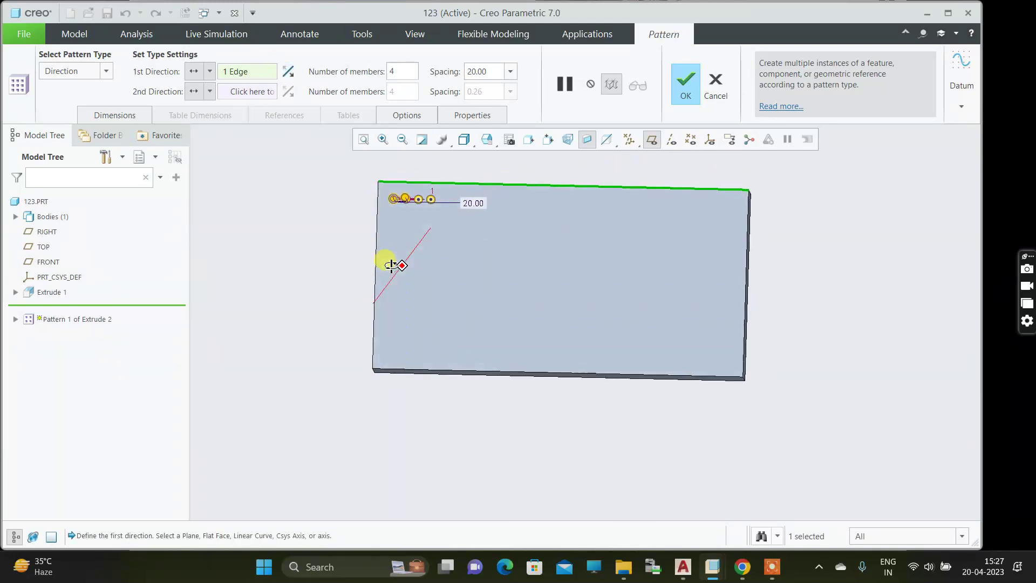
pyautogui.doubleClick(488, 73)
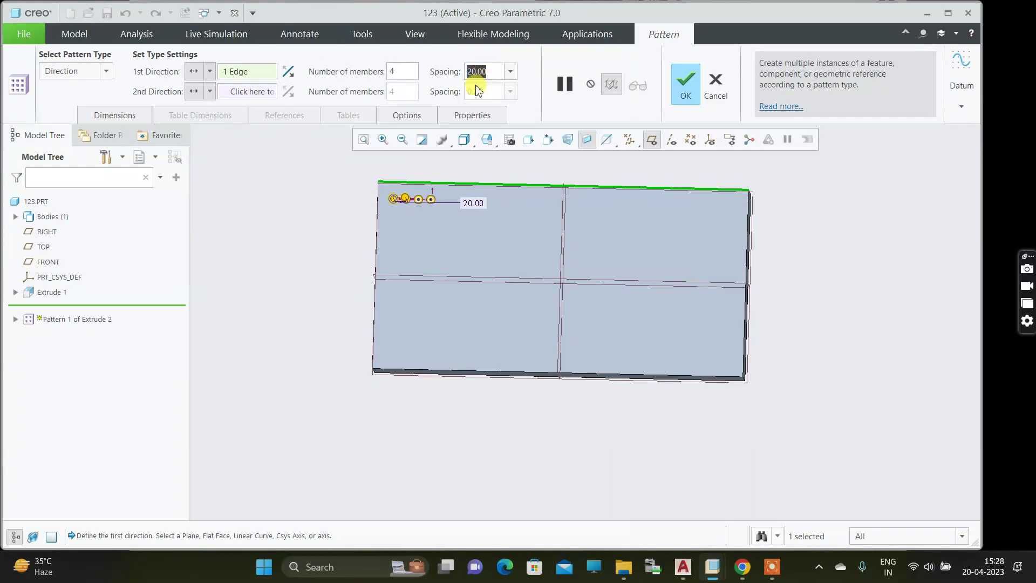
pyautogui.write('30')
pyautogui.press('Return')
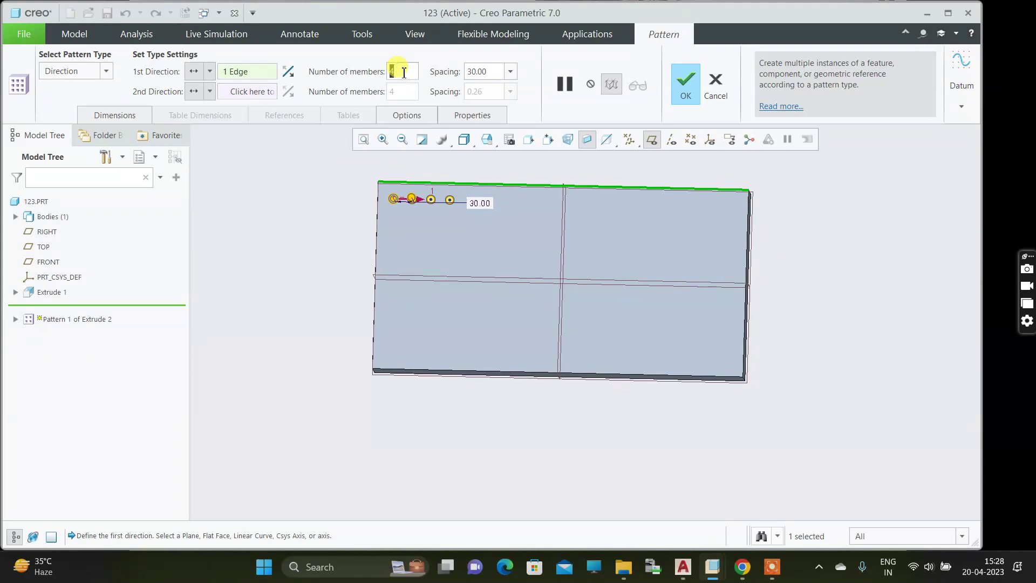
pyautogui.write('5')
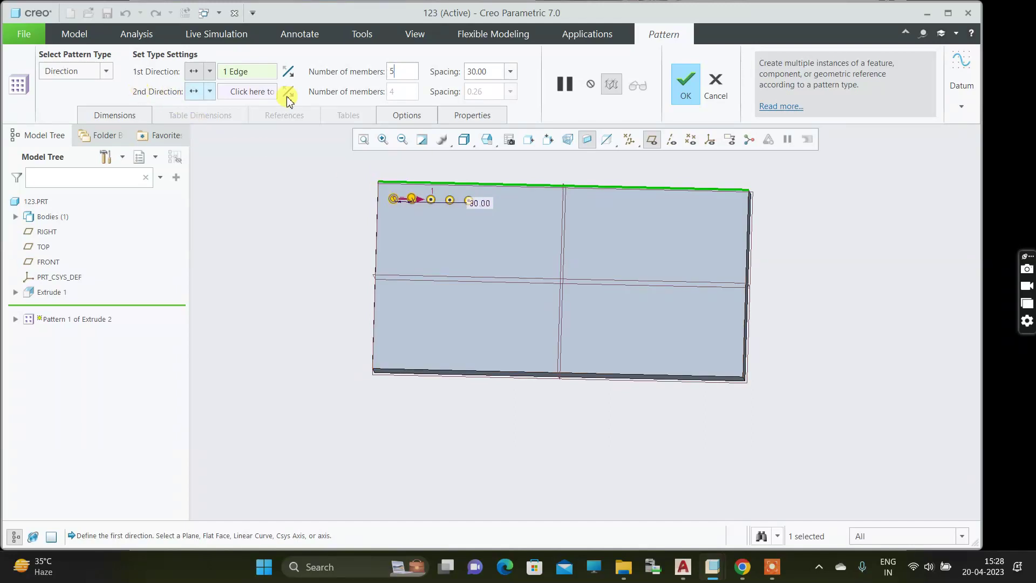
# Step: Add the plate's left vertical edge as second direction with 8 members at a spacing of 10
pyautogui.click(251, 99)
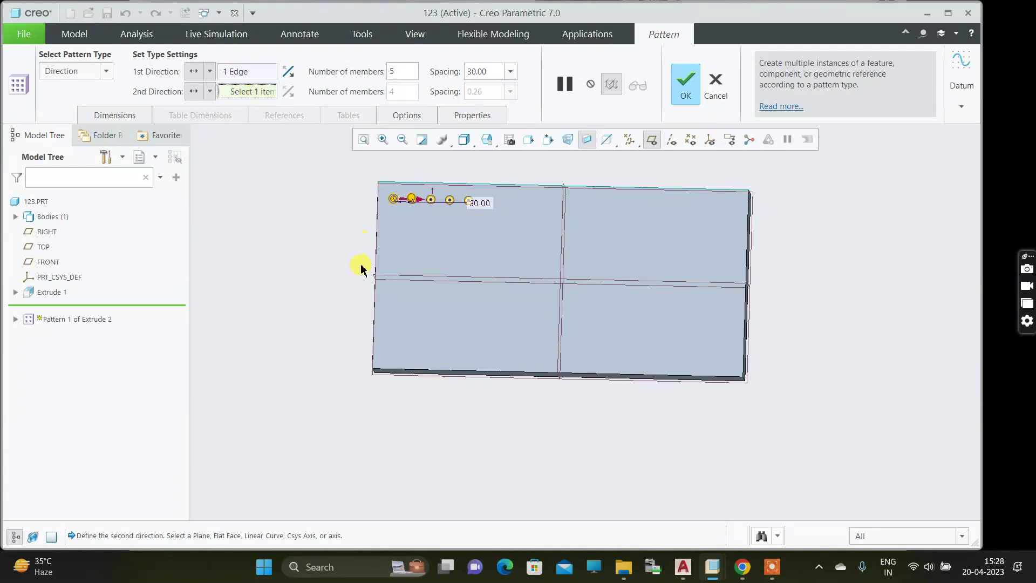
pyautogui.moveTo(359, 266); pyautogui.dragTo(393, 256, button='middle')
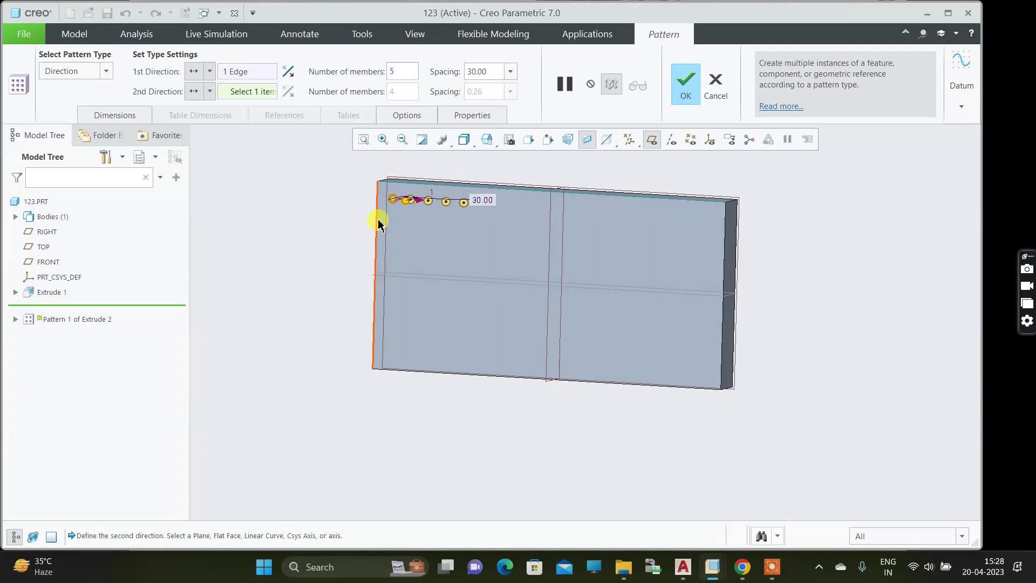
pyautogui.click(377, 221)
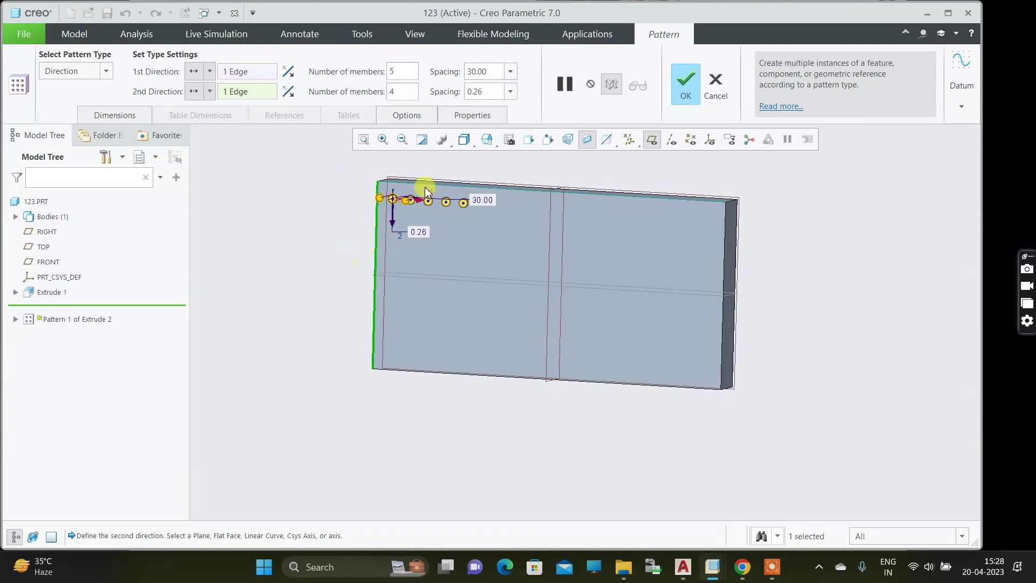
pyautogui.click(406, 93)
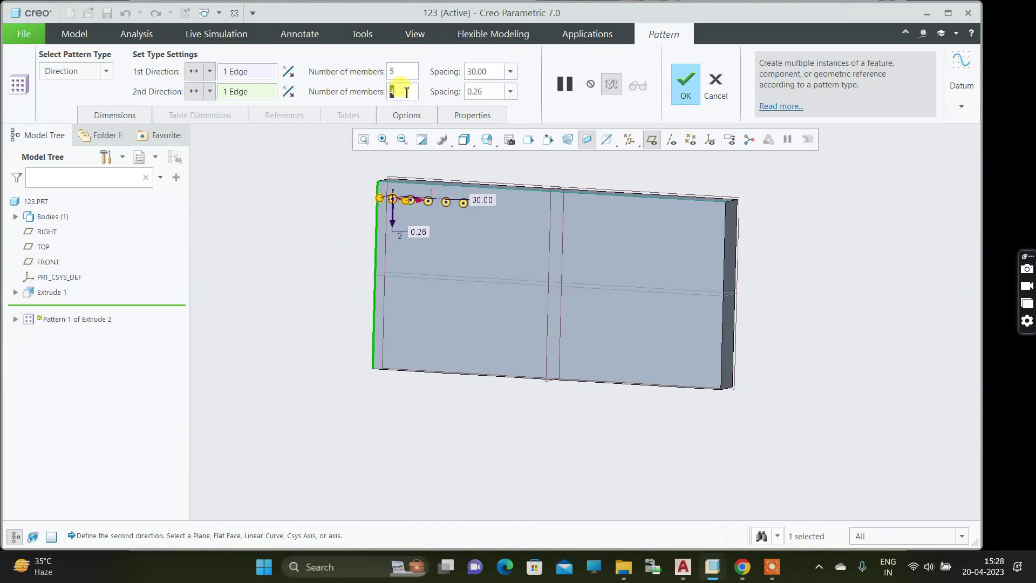
pyautogui.write('8')
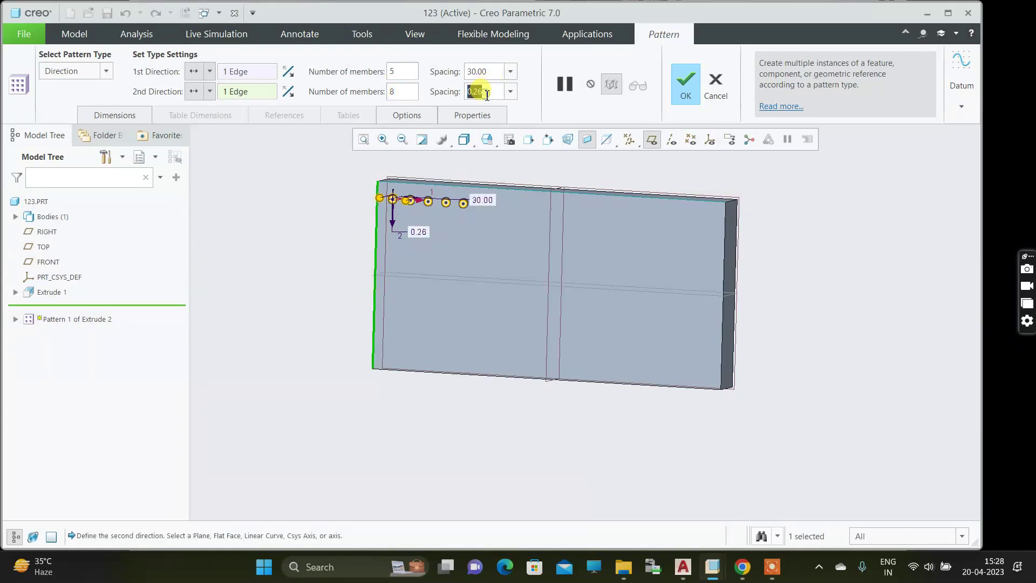
pyautogui.write('10')
pyautogui.press('Return')
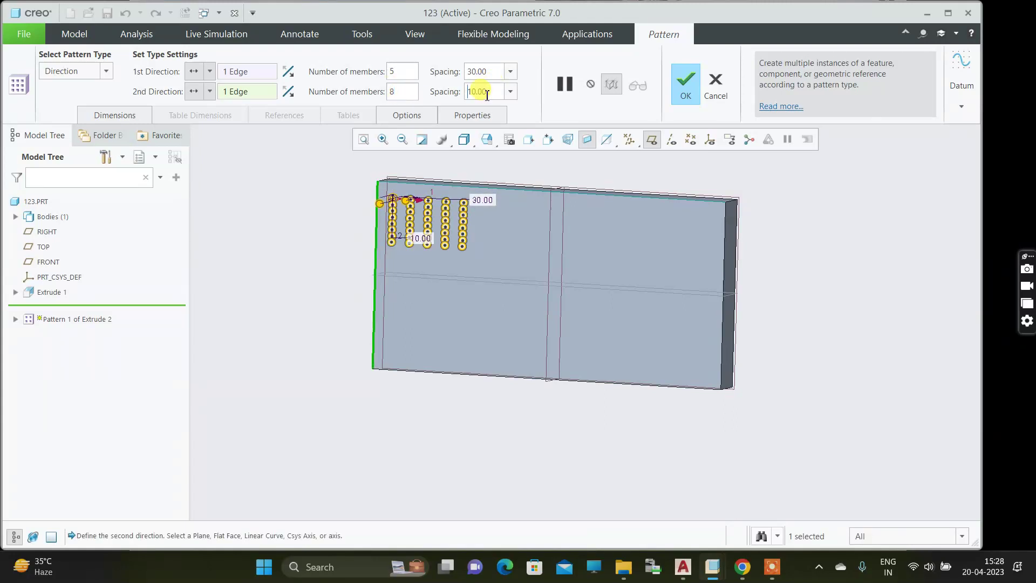
# Step: Set the second direction's spacing to 25 and complete the Direction pattern
pyautogui.click(487, 93)
pyautogui.write('25')
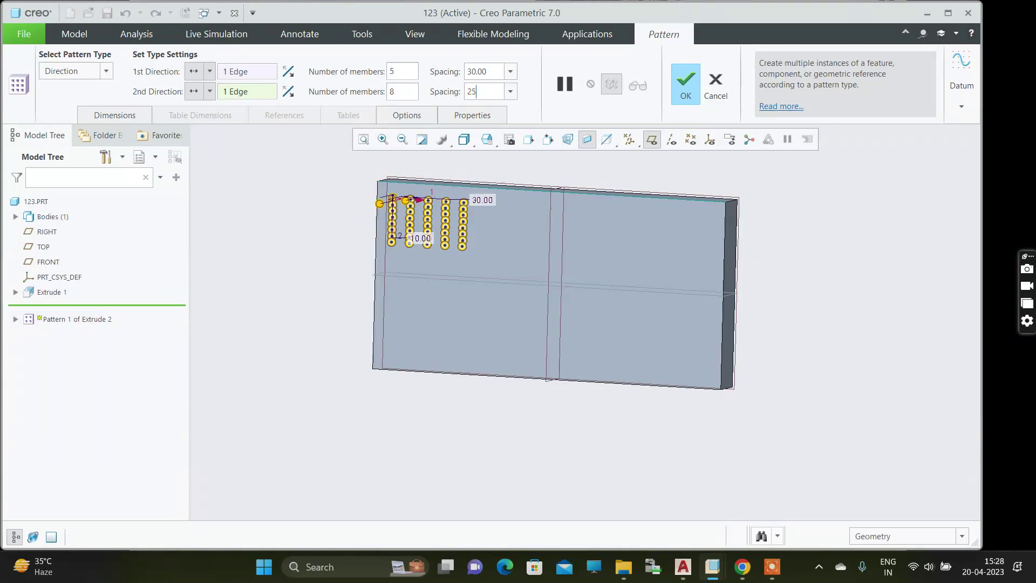
pyautogui.press('Return')
pyautogui.moveTo(409, 255); pyautogui.dragTo(487, 268, button='middle')
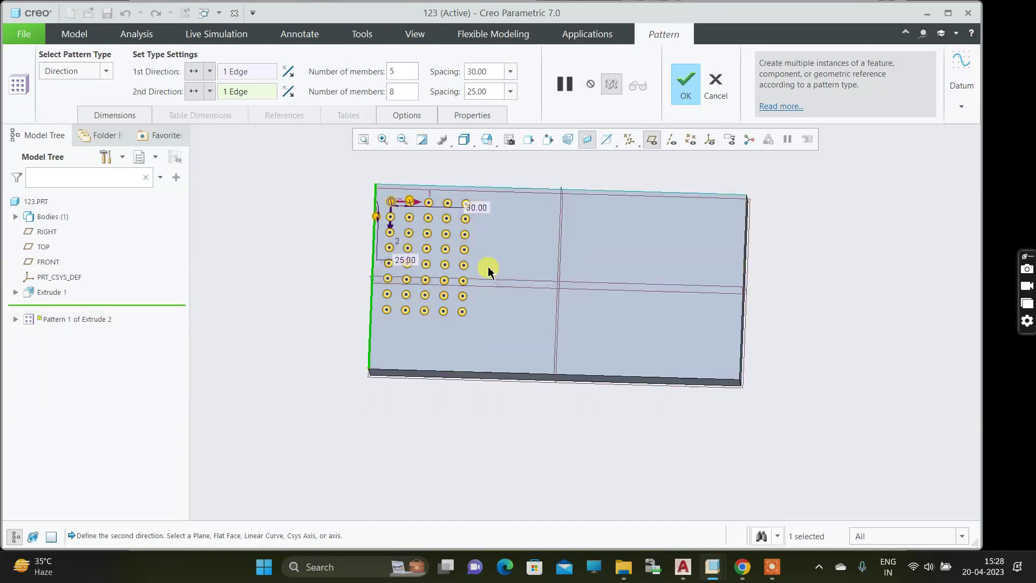
pyautogui.click(686, 86)
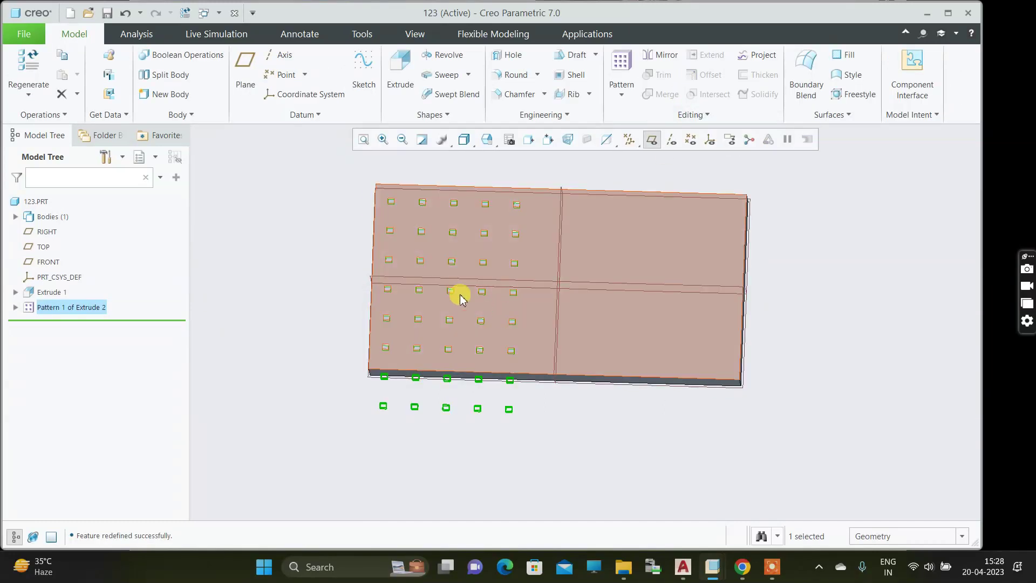
# Step: Reopen the pocket pattern's definition and set the second direction's number of members to 6
pyautogui.moveTo(460, 293); pyautogui.dragTo(458, 335, button='middle')
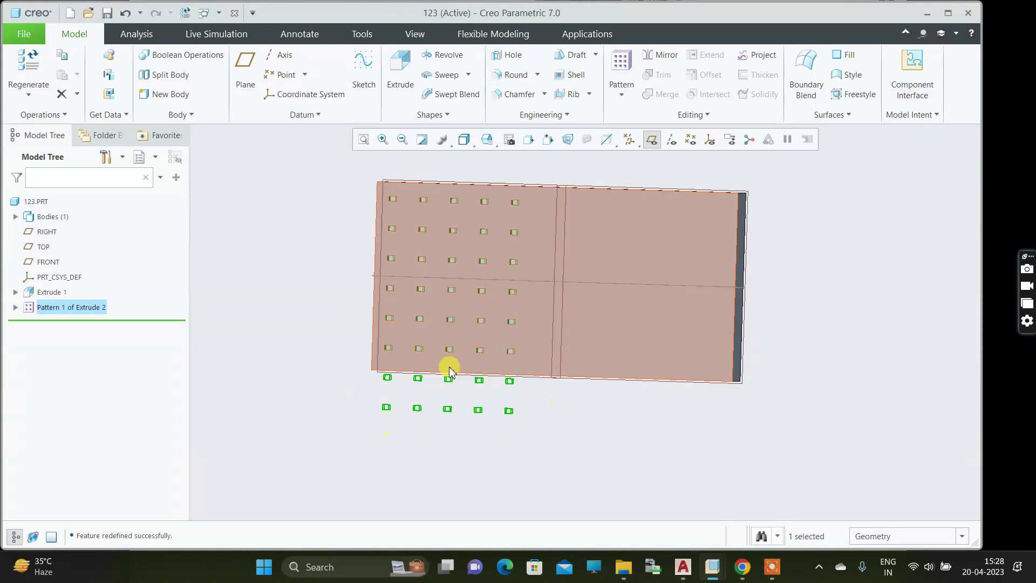
pyautogui.moveTo(439, 363); pyautogui.dragTo(389, 397, button='middle')
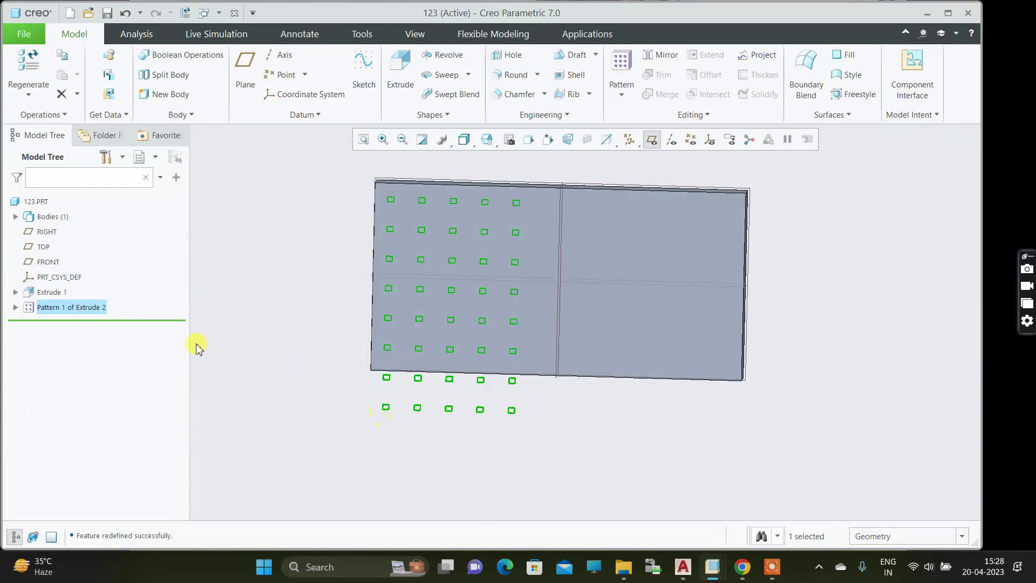
pyautogui.rightClick(85, 308)
pyautogui.click(111, 249)
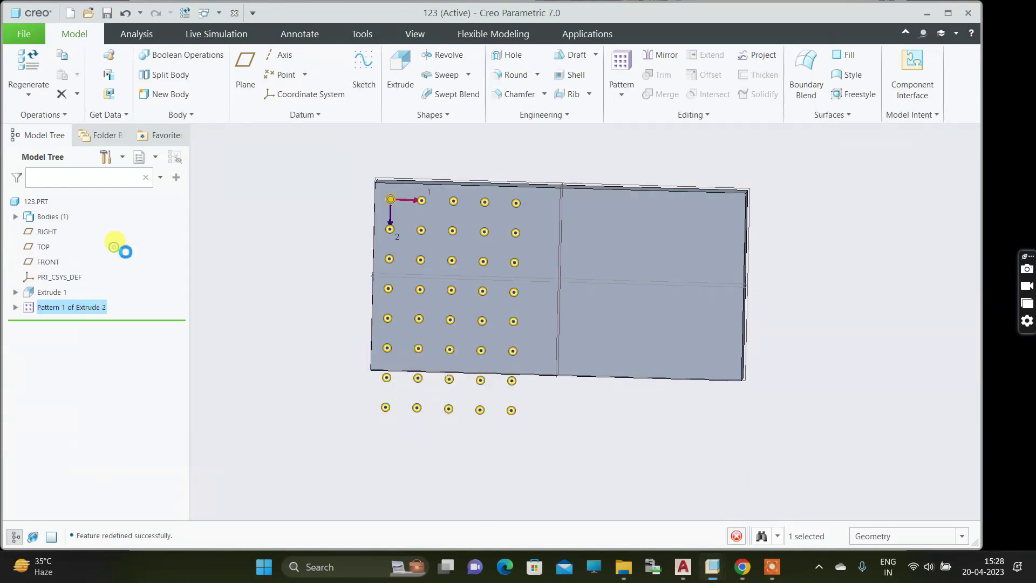
pyautogui.click(402, 75)
pyautogui.click(408, 95)
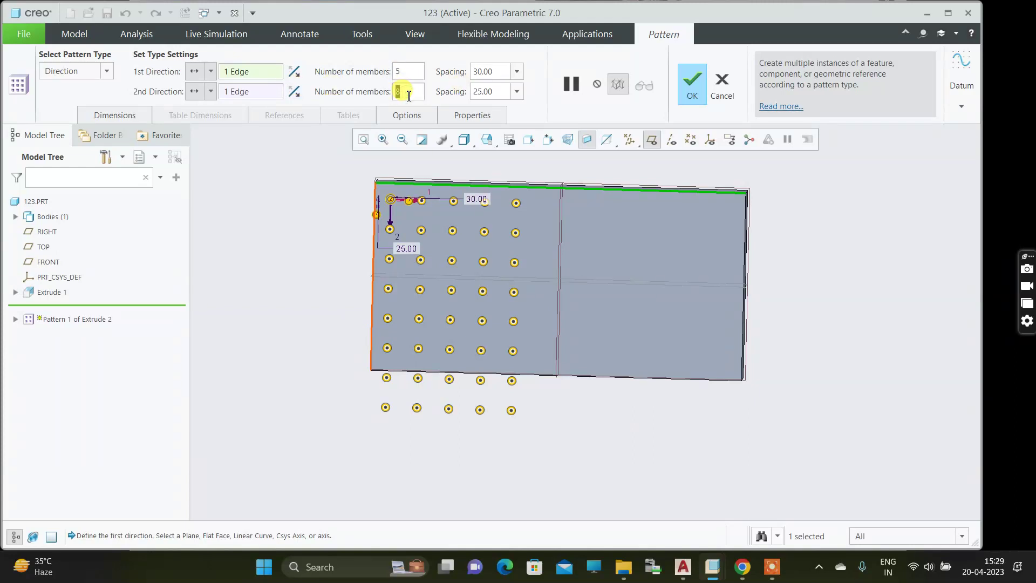
pyautogui.write('6')
pyautogui.press('Return')
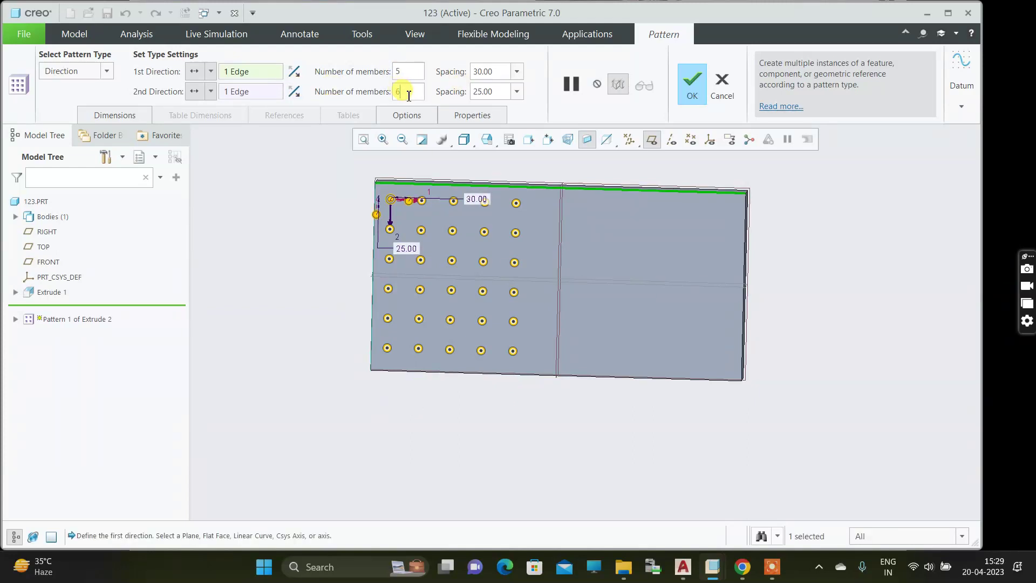
# Step: Complete the redefined Direction pattern of the pocket on the plate and clear the selection
pyautogui.middleClick(438, 392)
pyautogui.moveTo(437, 396)
pyautogui.mouseDown(button='middle')
pyautogui.moveTo(421, 354)
pyautogui.moveTo(435, 381)
pyautogui.moveTo(348, 321)
pyautogui.moveTo(335, 393)
pyautogui.moveTo(361, 405)
pyautogui.mouseUp(button='middle')
pyautogui.click(335, 393)
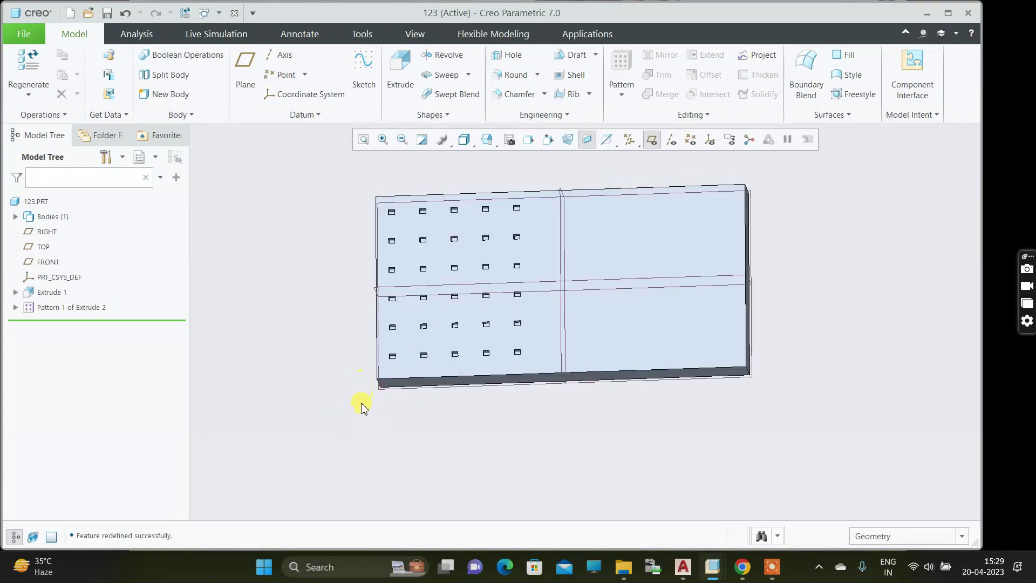
# Step: Reopen the pocket pattern's definition and change its pattern type to Axis, accepting that existing members may not be reused
pyautogui.rightClick(69, 307)
pyautogui.click(97, 260)
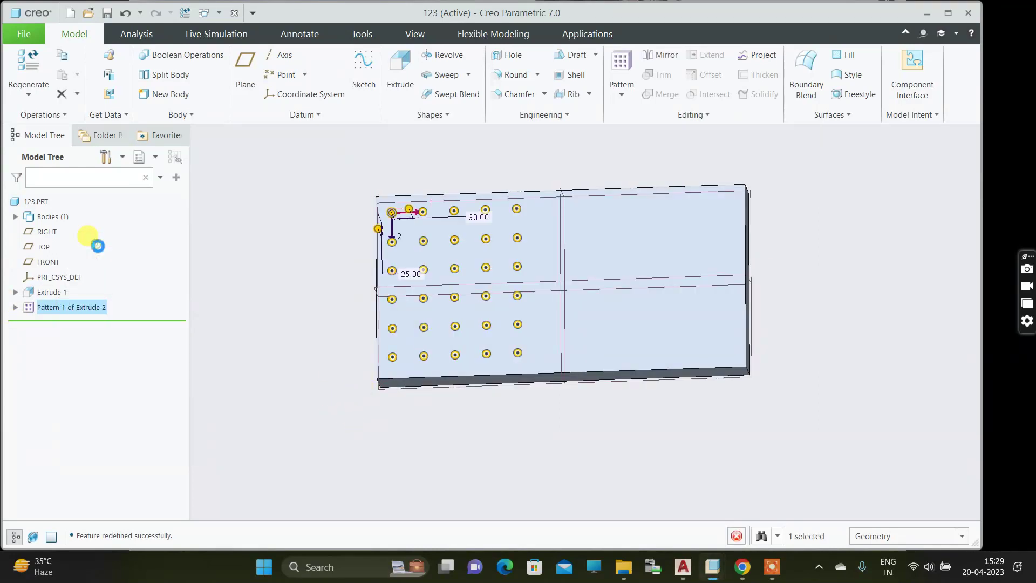
pyautogui.click(101, 74)
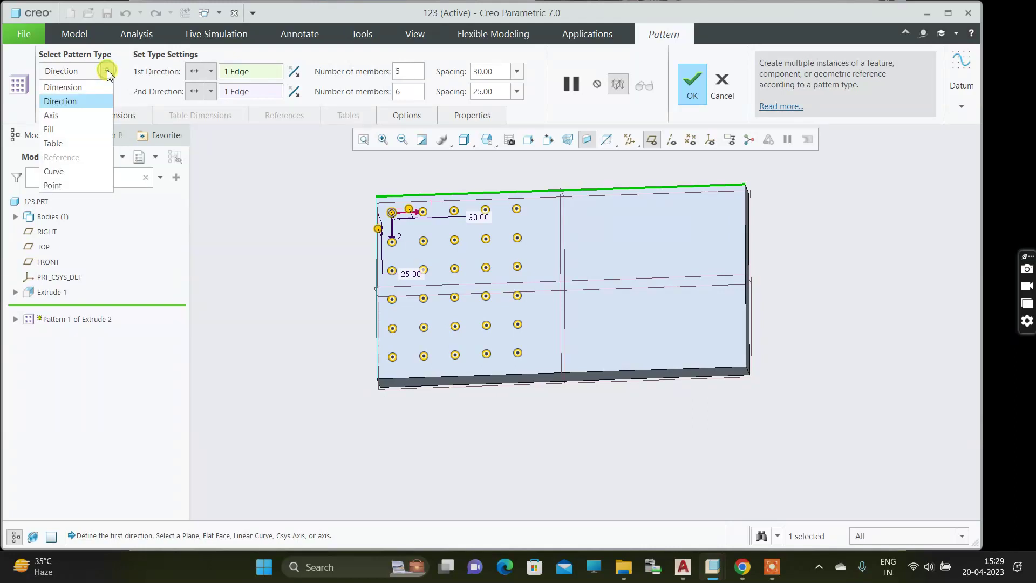
pyautogui.click(62, 117)
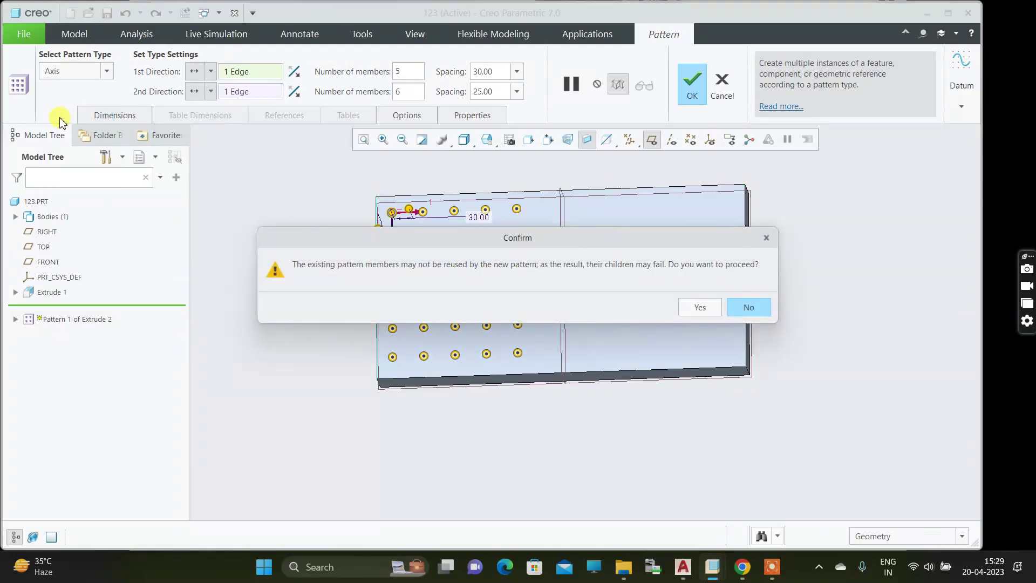
pyautogui.click(702, 308)
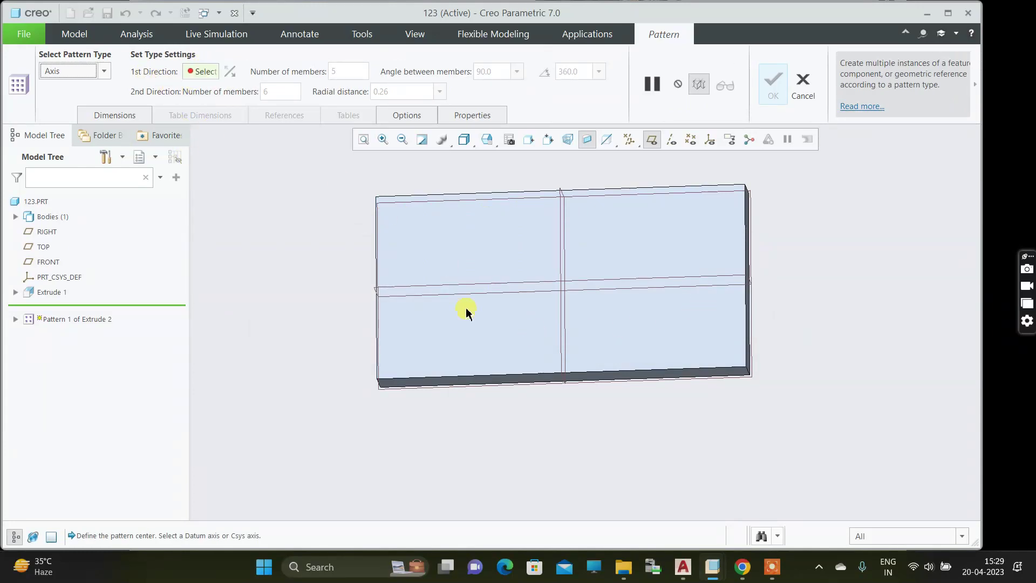
# Step: Create a datum axis through the FRONT and RIGHT planes and resume the pattern with it as the centre
pyautogui.moveTo(462, 308)
pyautogui.mouseDown(button='middle')
pyautogui.moveTo(439, 282)
pyautogui.moveTo(447, 298)
pyautogui.mouseUp(button='middle')
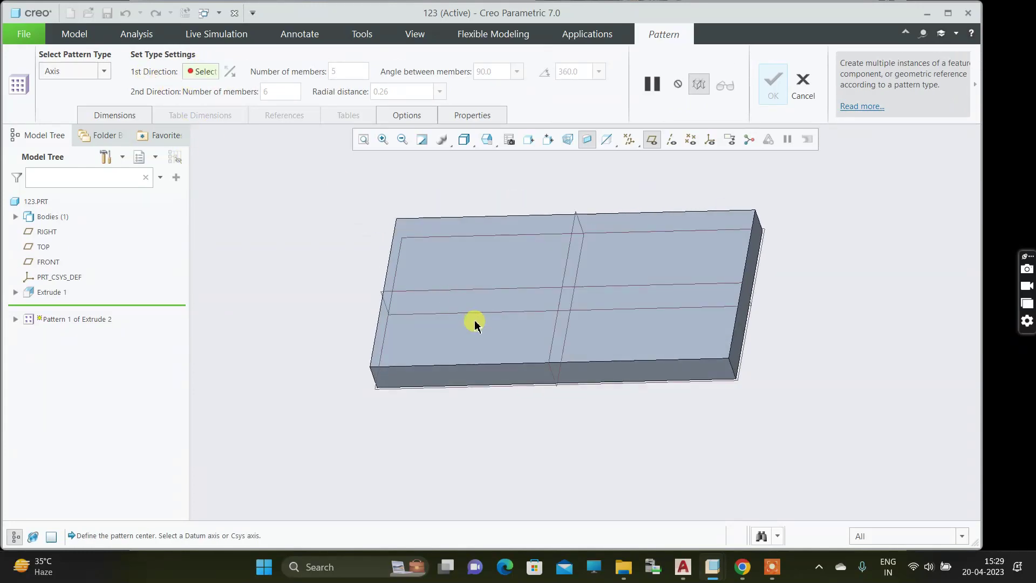
pyautogui.click(978, 89)
pyautogui.click(961, 103)
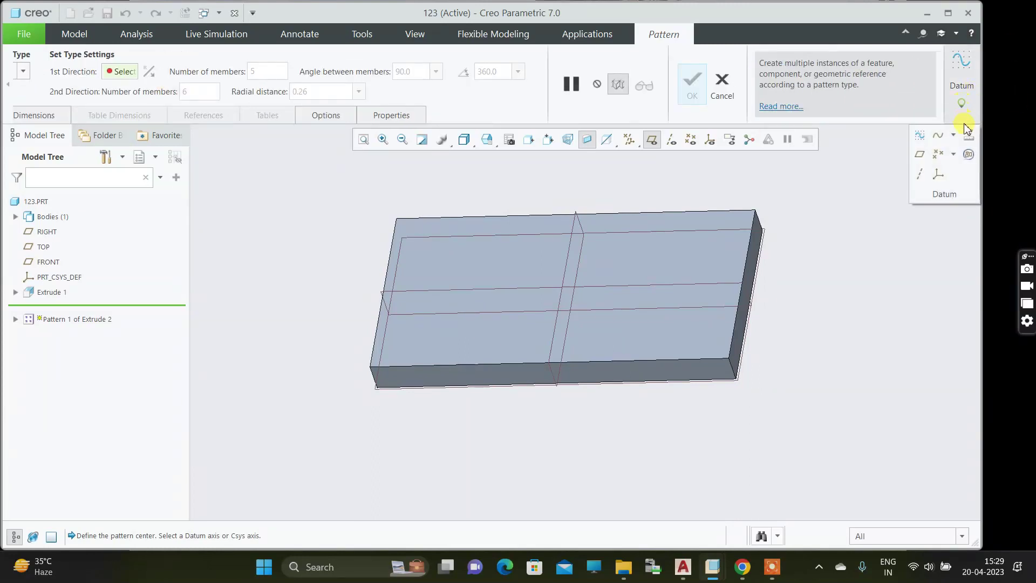
pyautogui.click(927, 181)
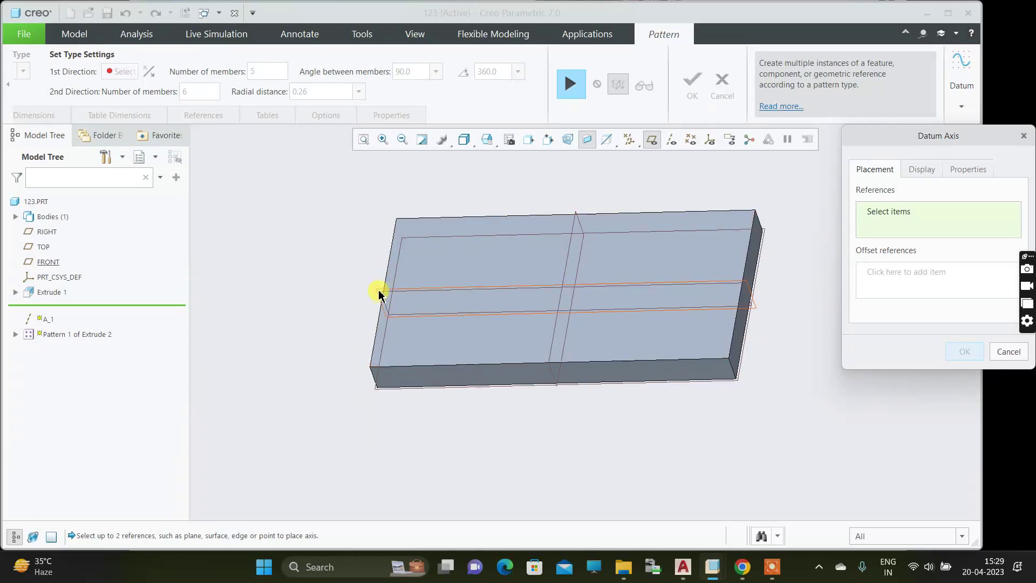
pyautogui.scroll(-3, 379, 294)
pyautogui.scroll(3, 382, 295)
pyautogui.click(382, 294)
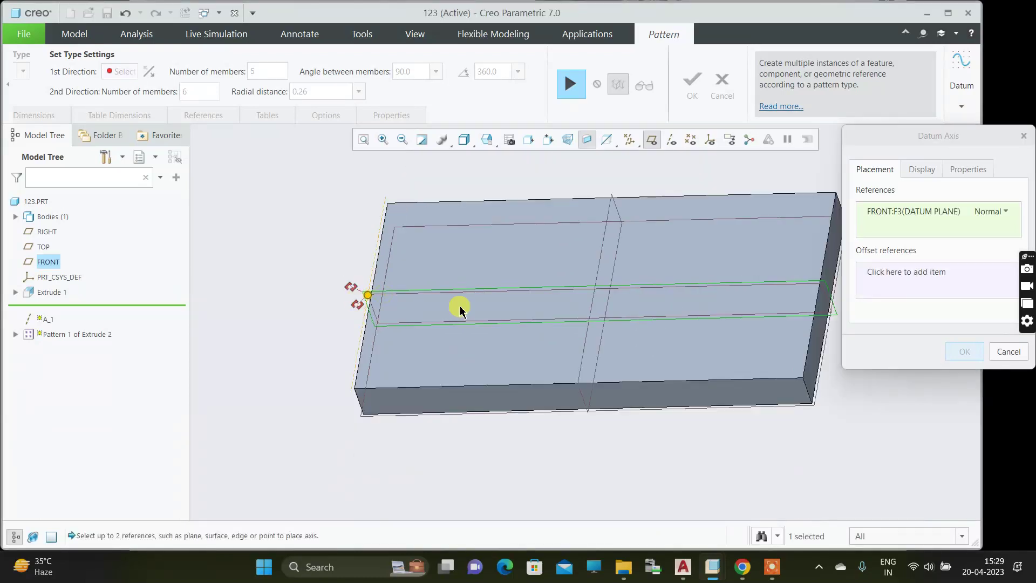
pyautogui.keyDown('ctrl'); pyautogui.click(624, 201); pyautogui.keyUp('ctrl')
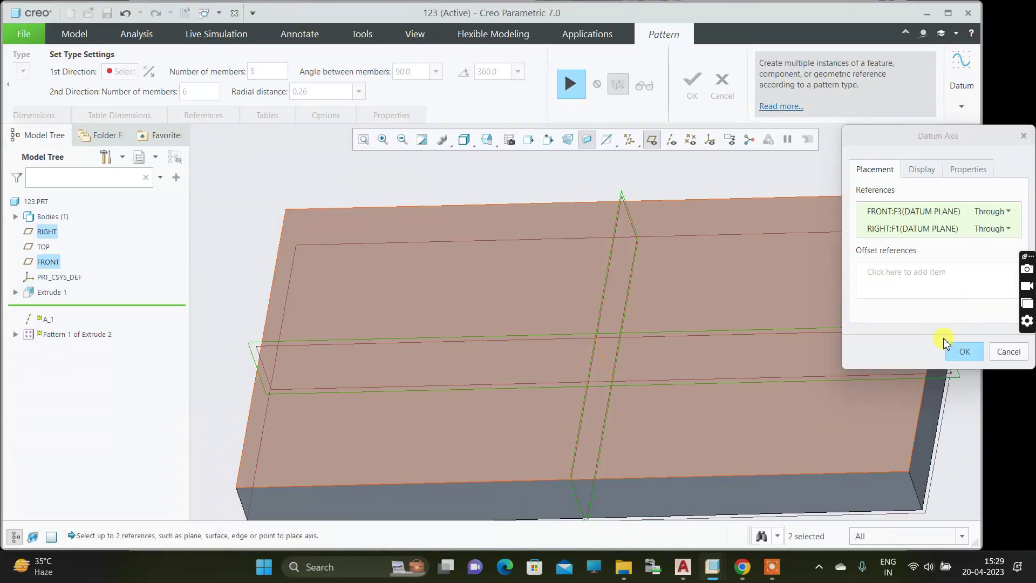
pyautogui.click(964, 349)
pyautogui.click(570, 84)
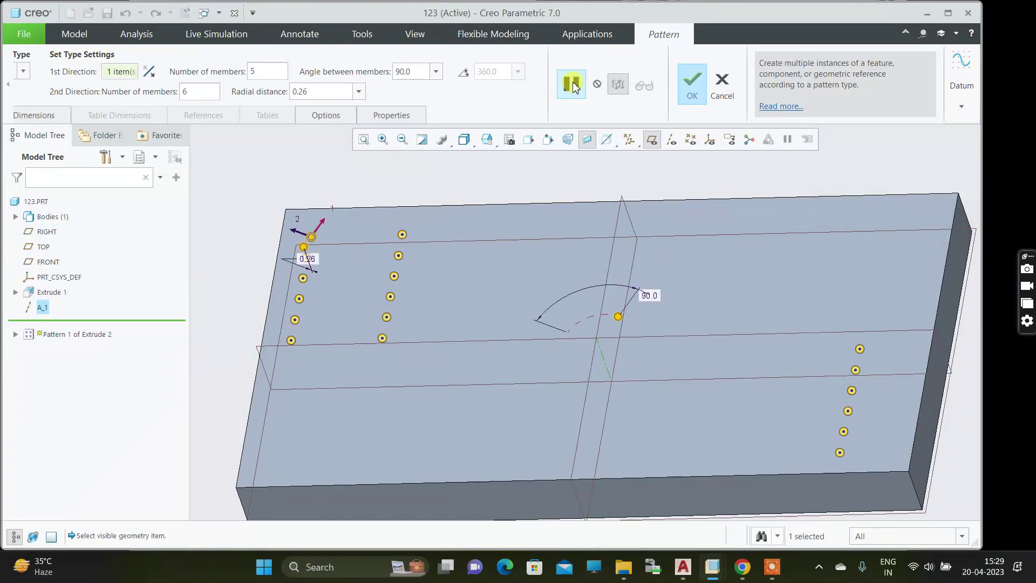
# Step: Try angles of 45 and 60 degrees between the Axis pattern's first-direction members
pyautogui.scroll(-1, 468, 258)
pyautogui.scroll(4, 462, 190)
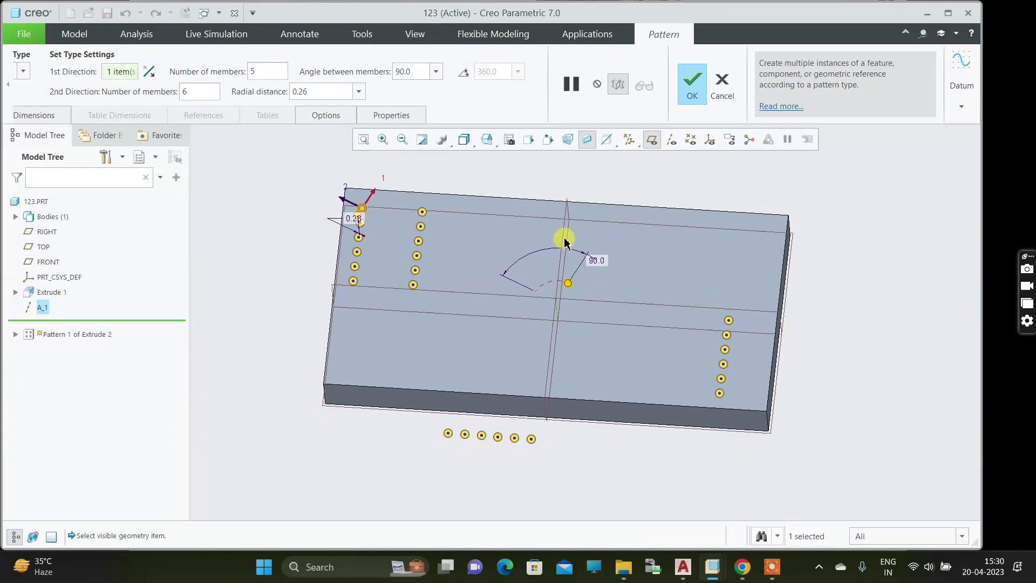
pyautogui.doubleClick(421, 70)
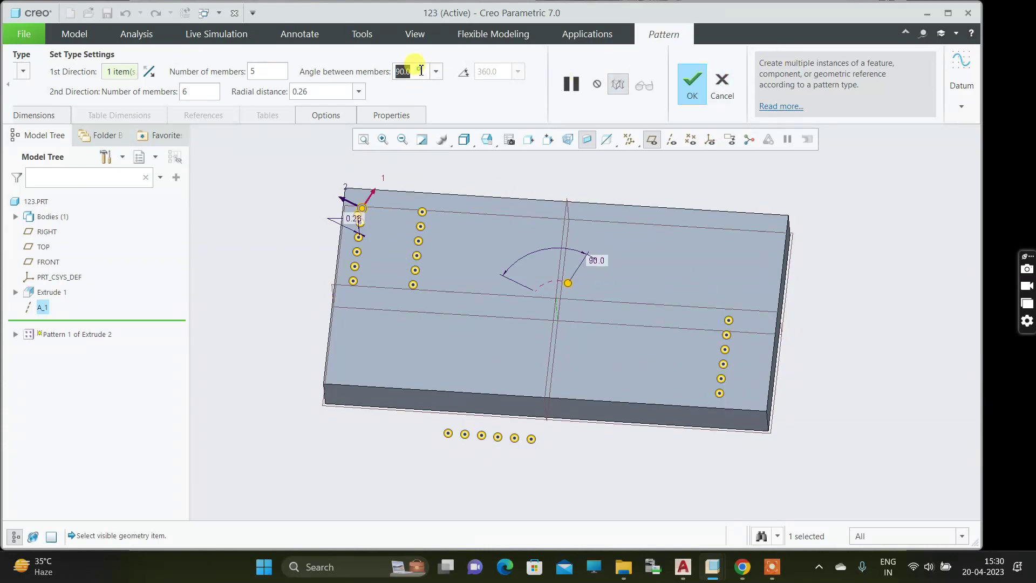
pyautogui.doubleClick(420, 70)
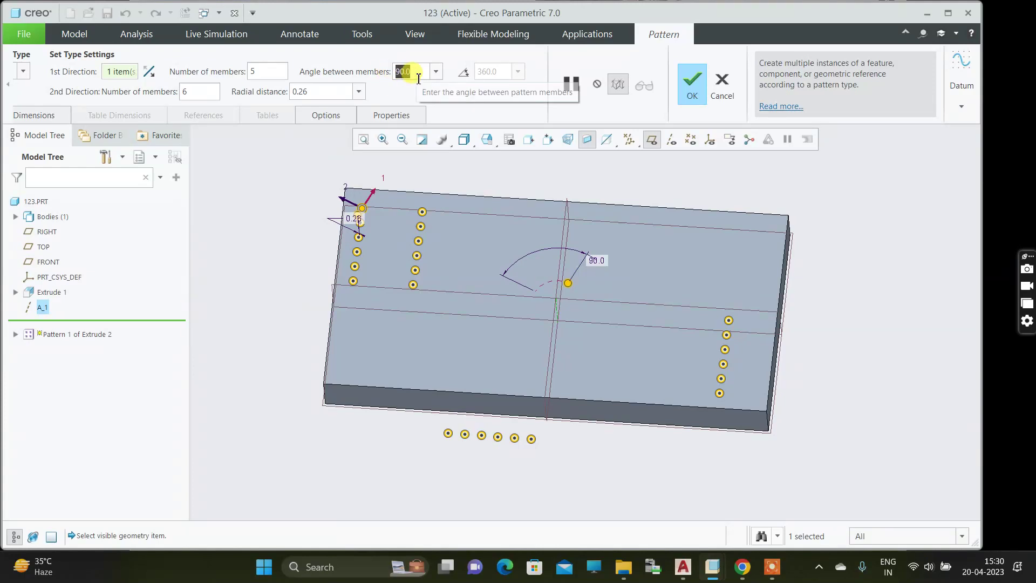
pyautogui.write('4')
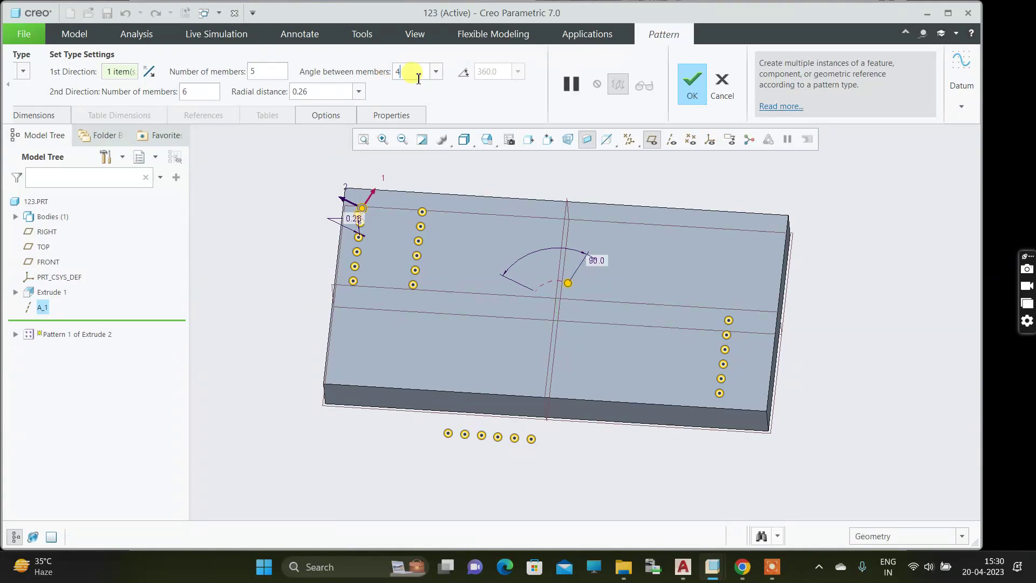
pyautogui.write('5')
pyautogui.press('Return')
pyautogui.scroll(-3, 532, 289)
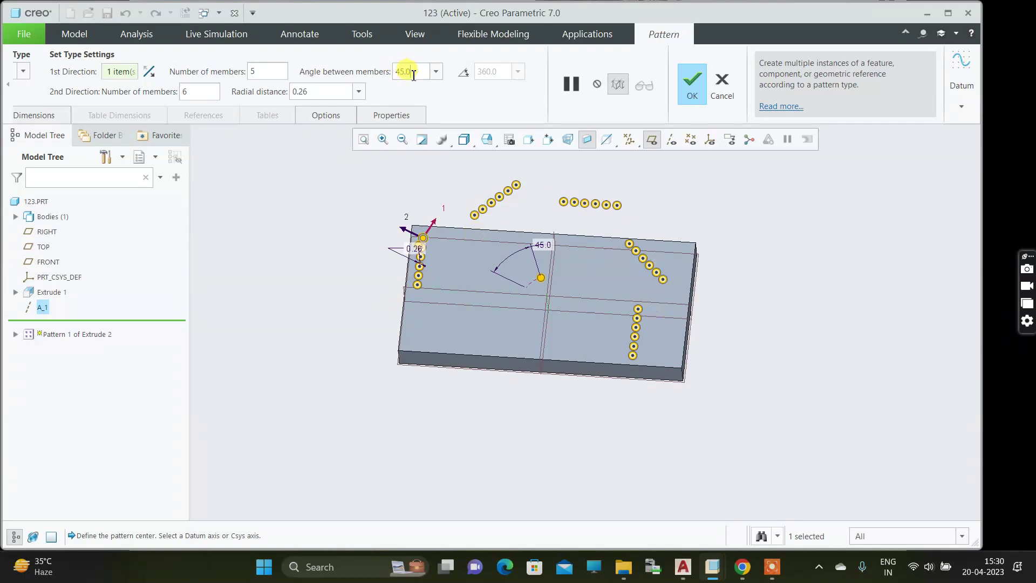
pyautogui.write('60')
pyautogui.press('Return')
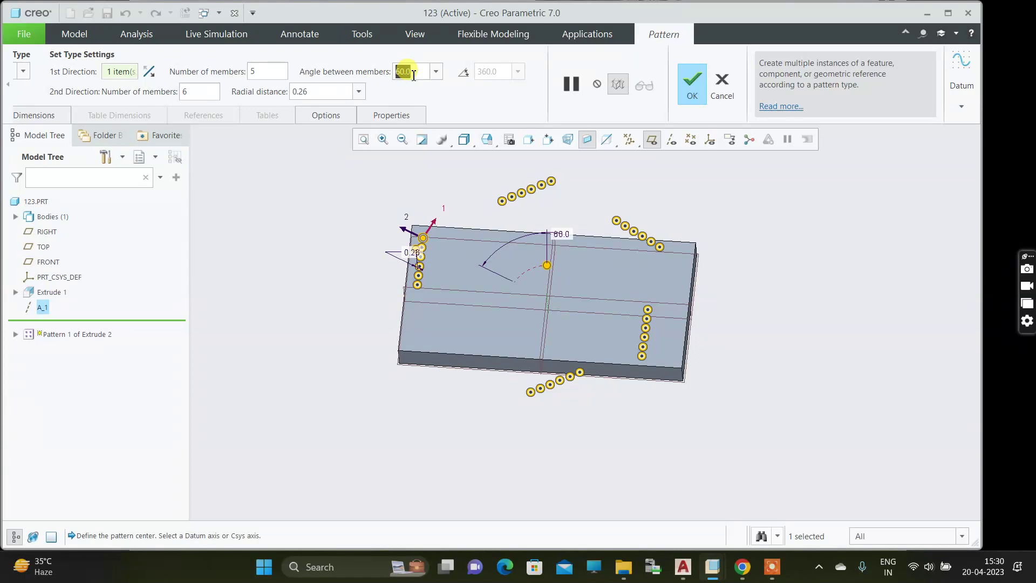
# Step: Set the angle between members to 120 and the radial distance to 20 to complete the Axis pattern
pyautogui.write('120')
pyautogui.press('Return')
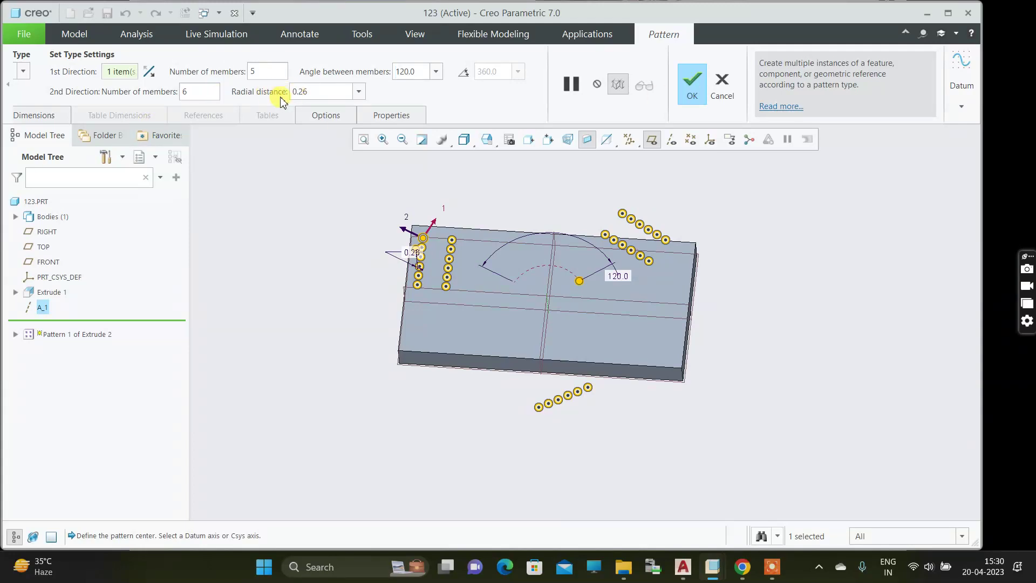
pyautogui.doubleClick(311, 92)
pyautogui.write('20')
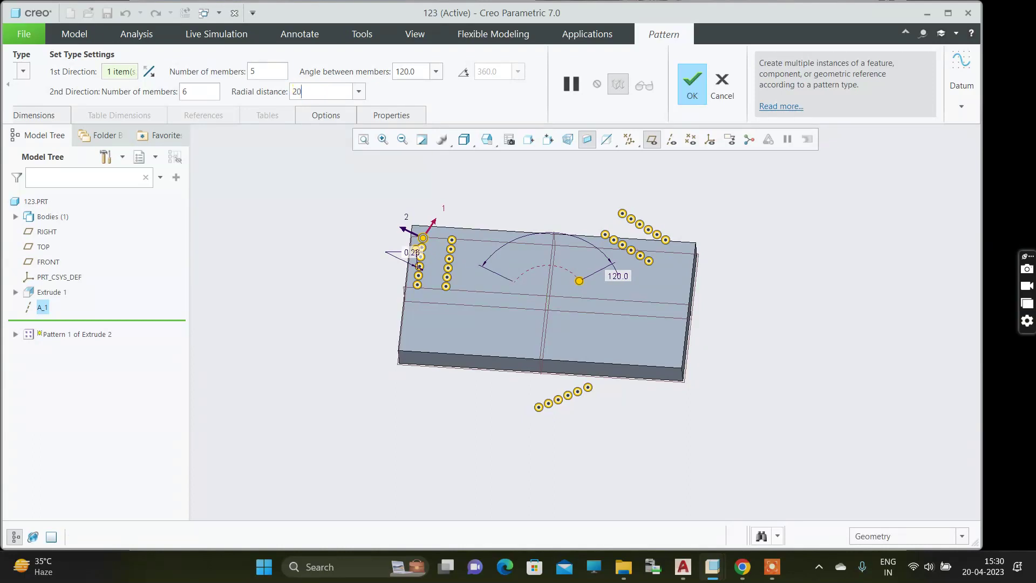
pyautogui.press('Return')
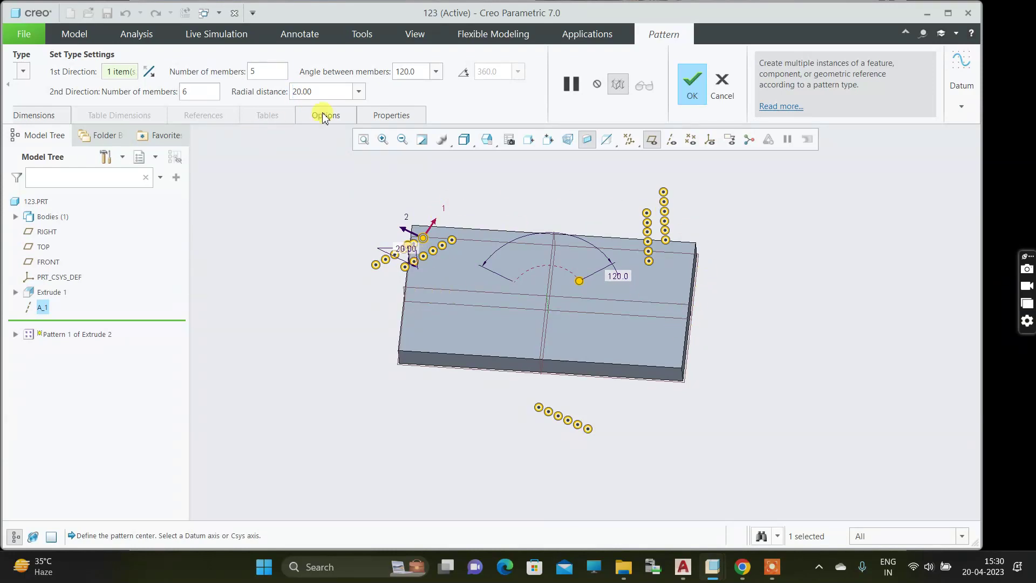
pyautogui.click(691, 83)
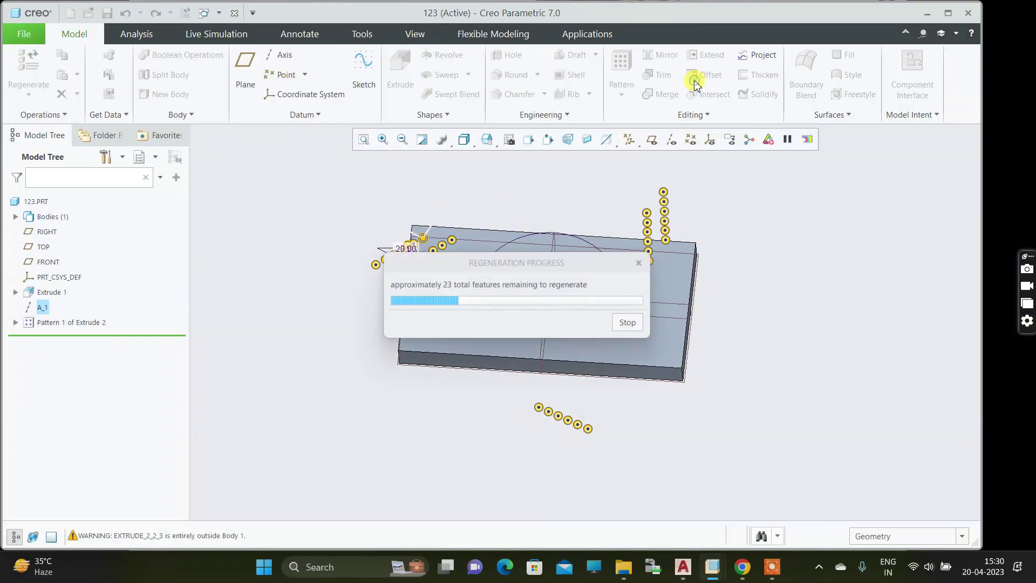
# Step: Examine the placement of the Axis pattern's instances on and around the plate from several angles
pyautogui.moveTo(509, 339); pyautogui.dragTo(405, 243, button='middle')
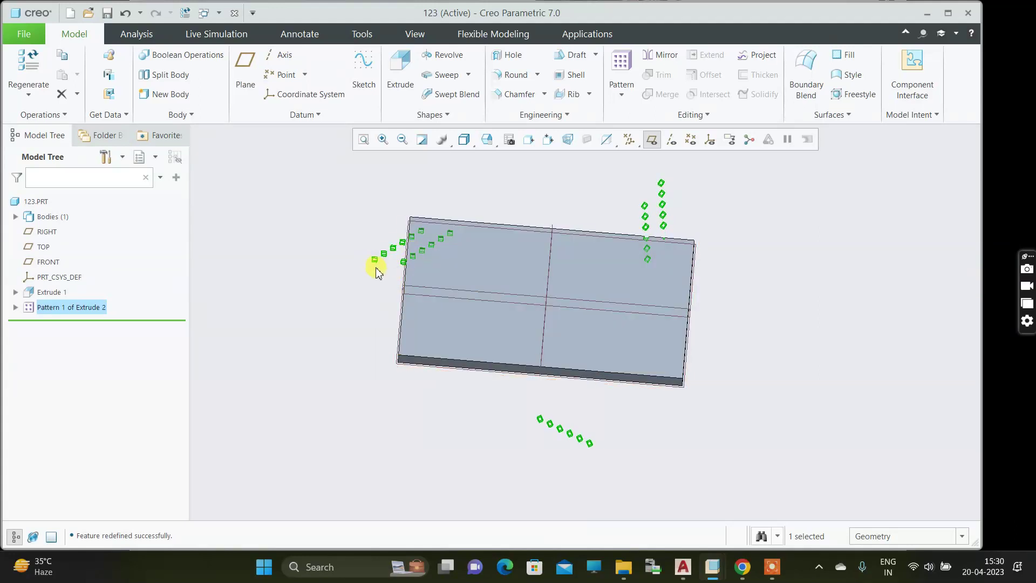
pyautogui.moveTo(381, 302); pyautogui.dragTo(475, 236, button='middle')
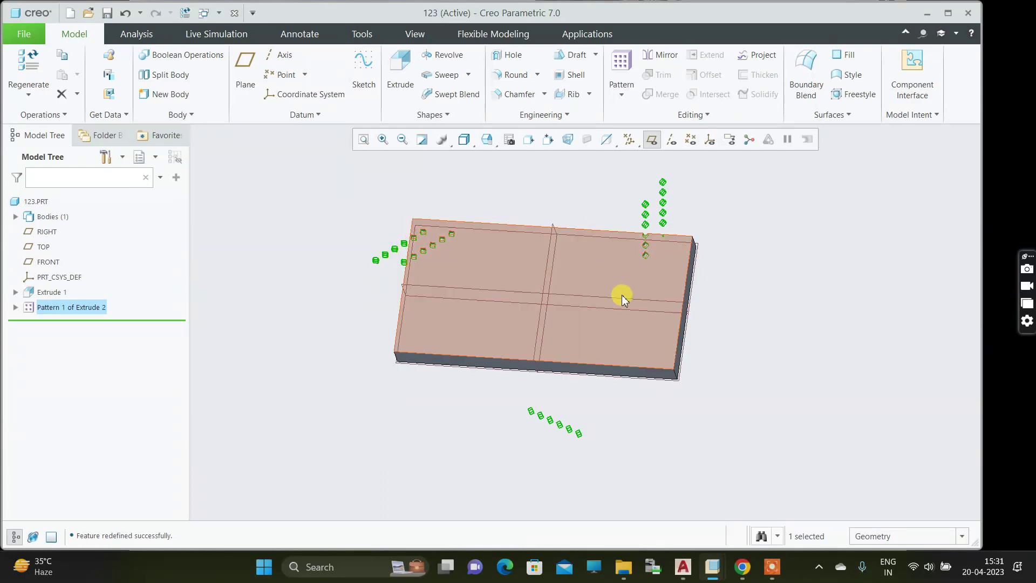
pyautogui.moveTo(620, 293); pyautogui.dragTo(571, 297, button='middle')
pyautogui.rightClick(71, 308)
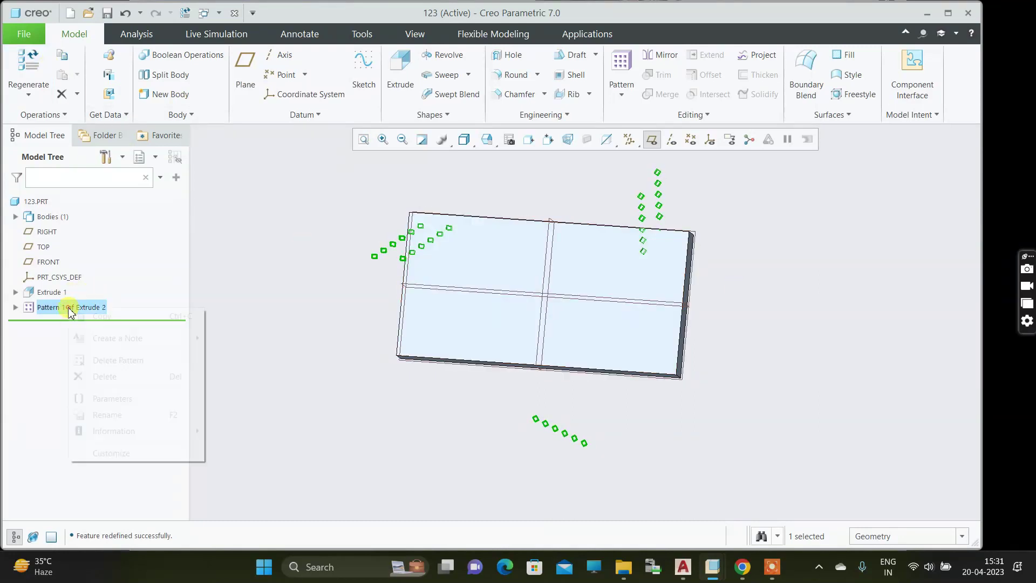
pyautogui.click(271, 244)
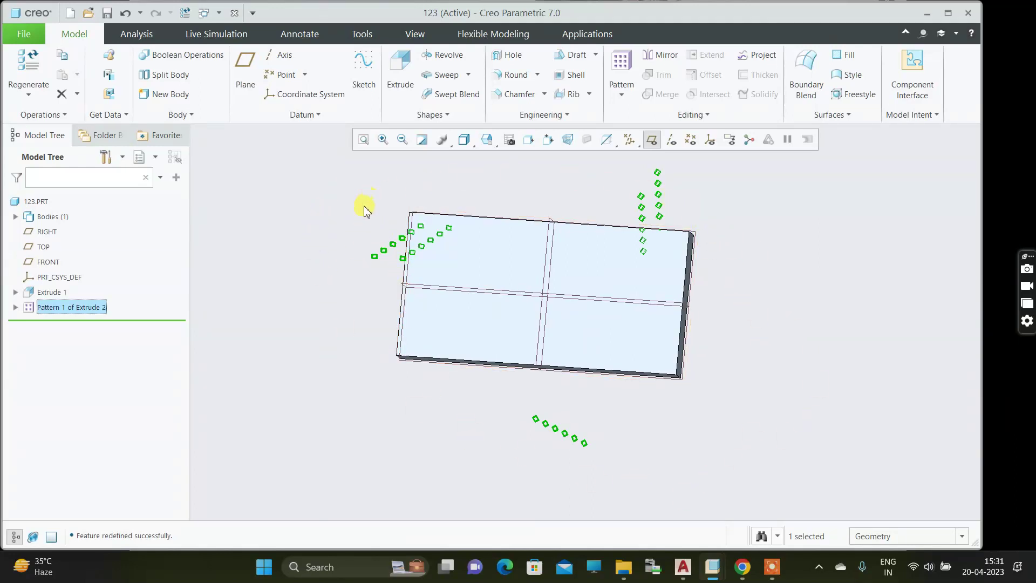
pyautogui.moveTo(378, 304); pyautogui.dragTo(379, 313, button='middle')
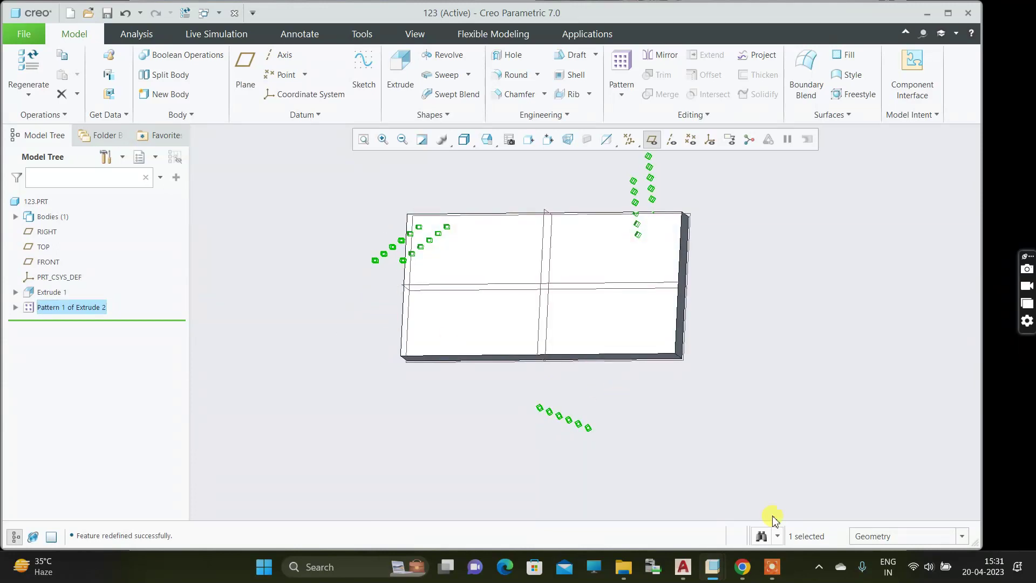
pyautogui.moveTo(768, 572)
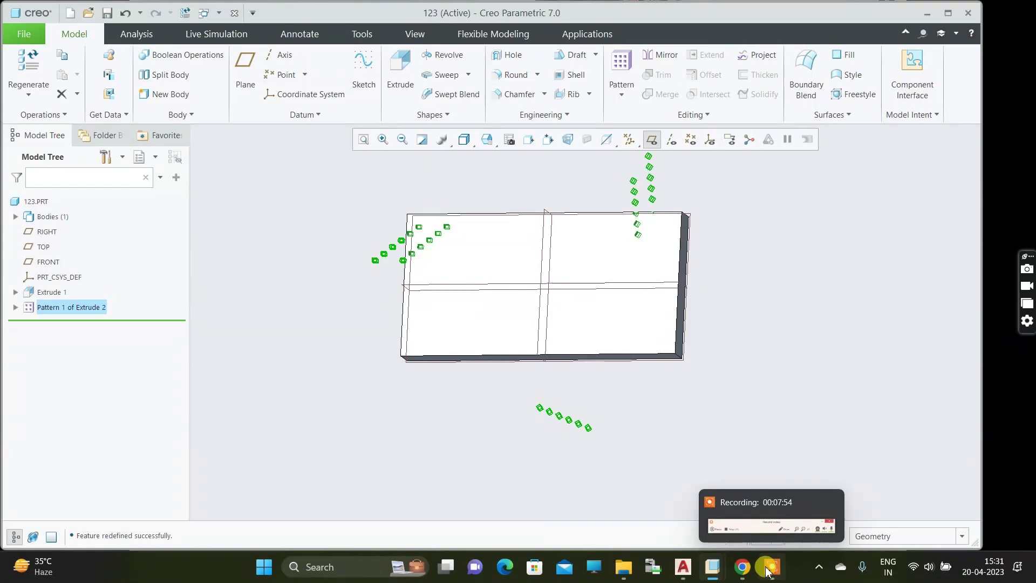
pyautogui.click(745, 524)
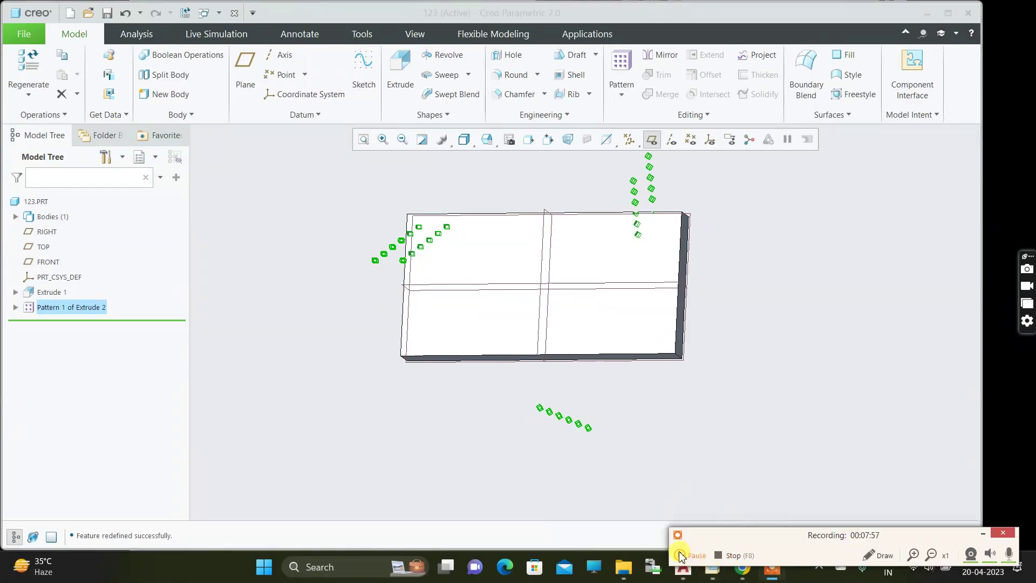